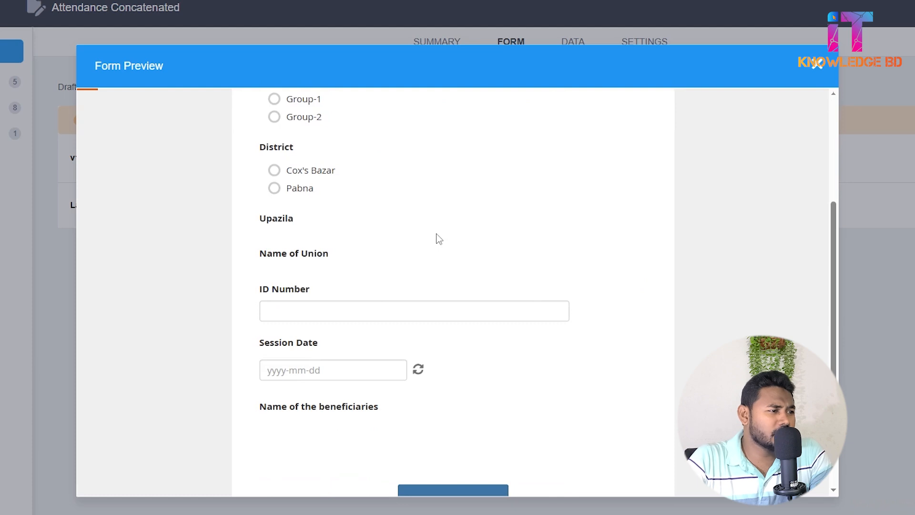
Answer the form preview's group and location questions with Group-1, district Pabna, upazila Pabna sadar and union Dogachi.
scroll(439, 239, up, 3)
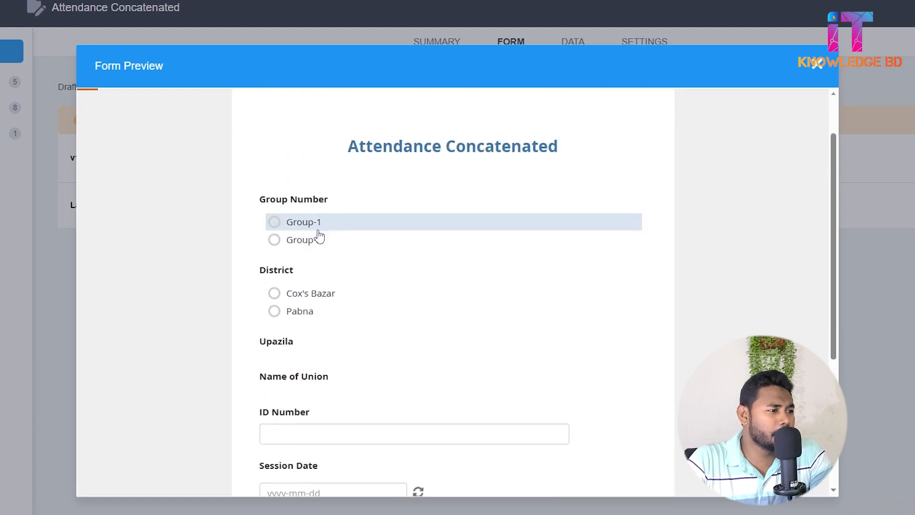
scroll(325, 315, down, 2)
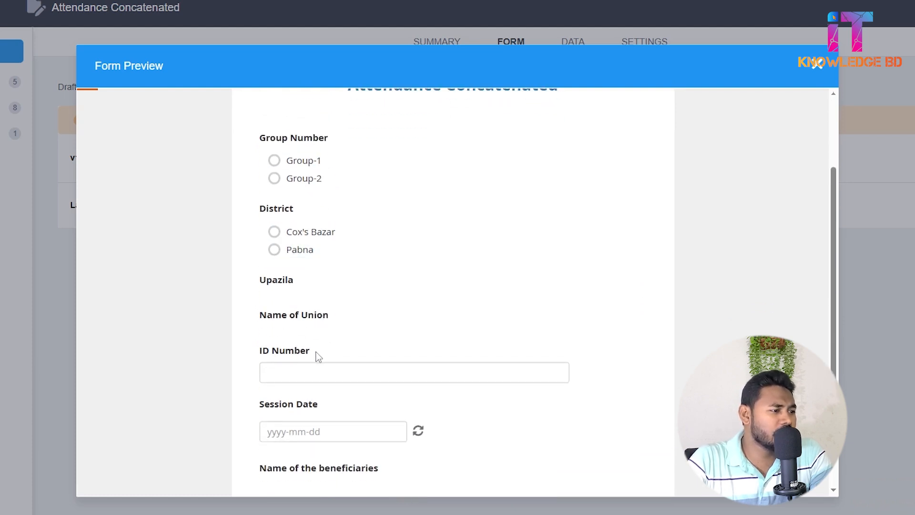
scroll(319, 357, down, 2)
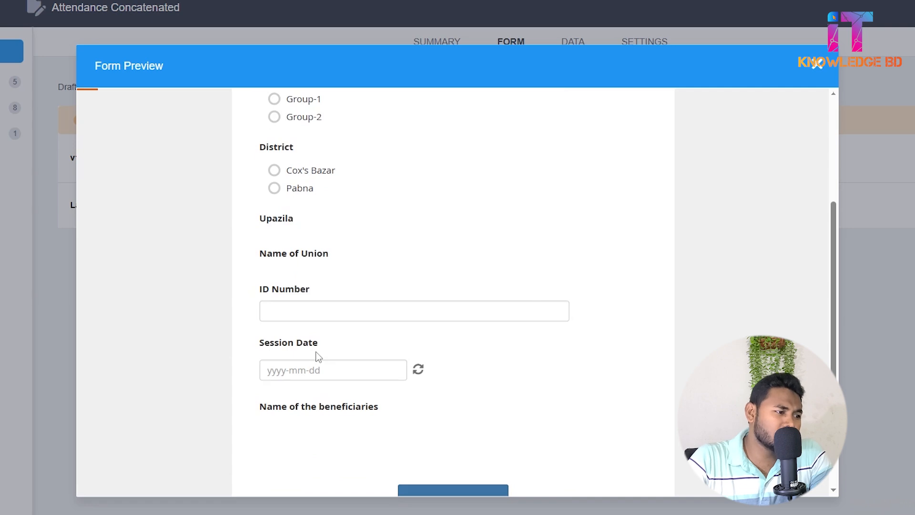
scroll(318, 357, down, 3)
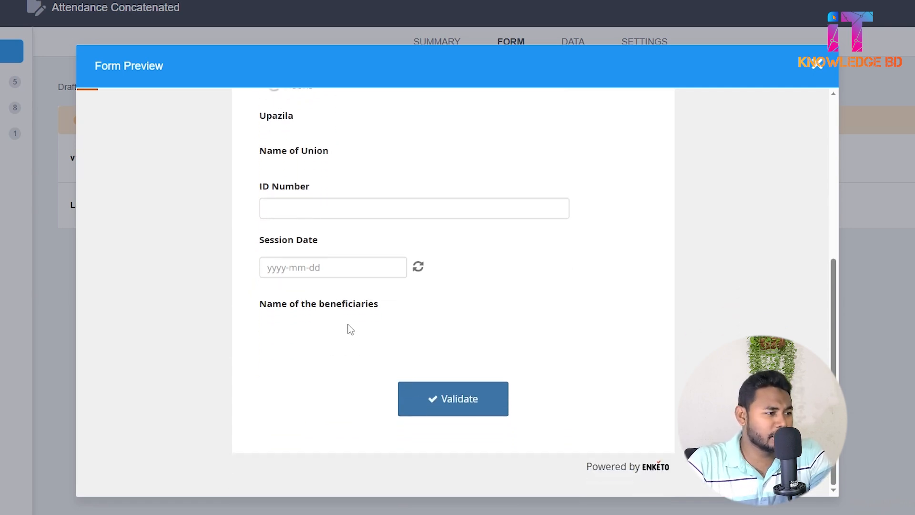
scroll(349, 328, up, 9)
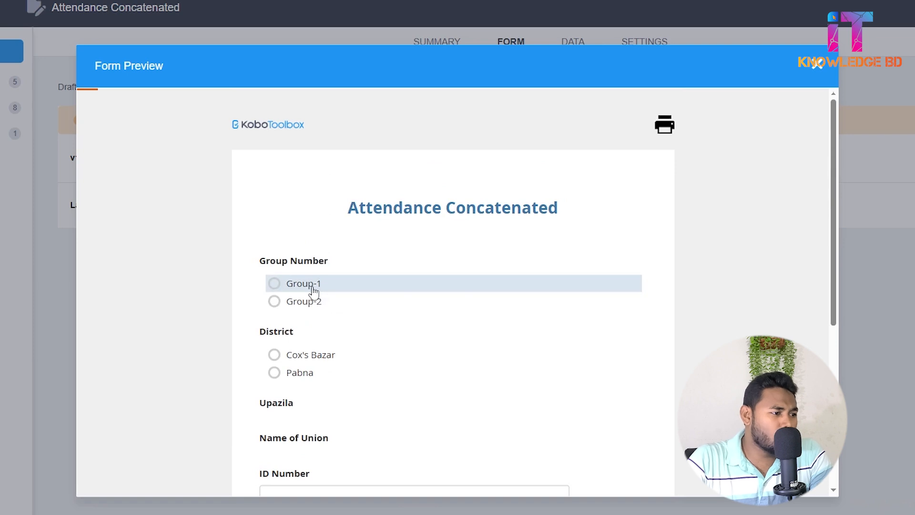
click(312, 289)
scroll(313, 289, down, 4)
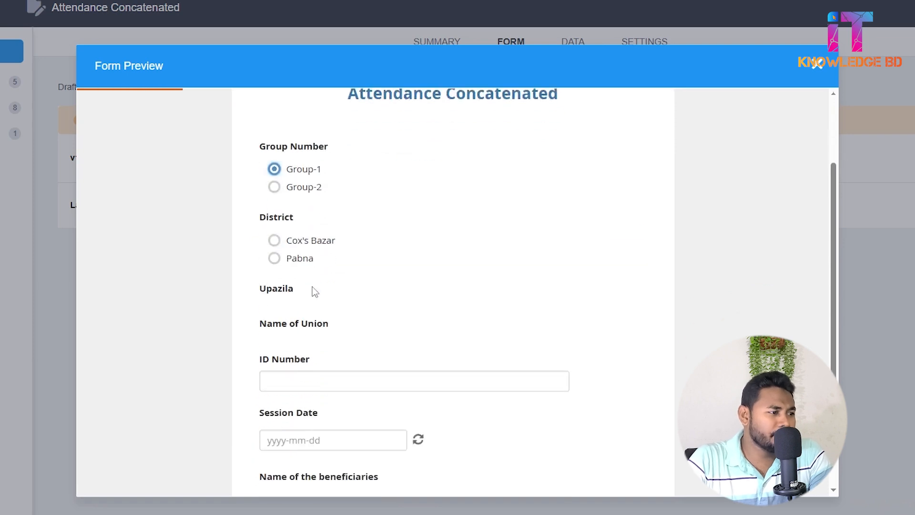
click(311, 256)
scroll(310, 257, down, 4)
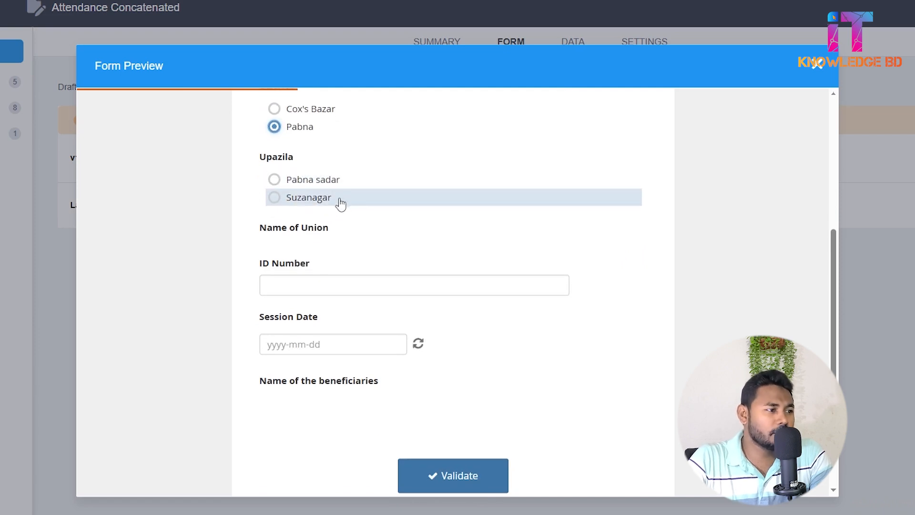
click(317, 188)
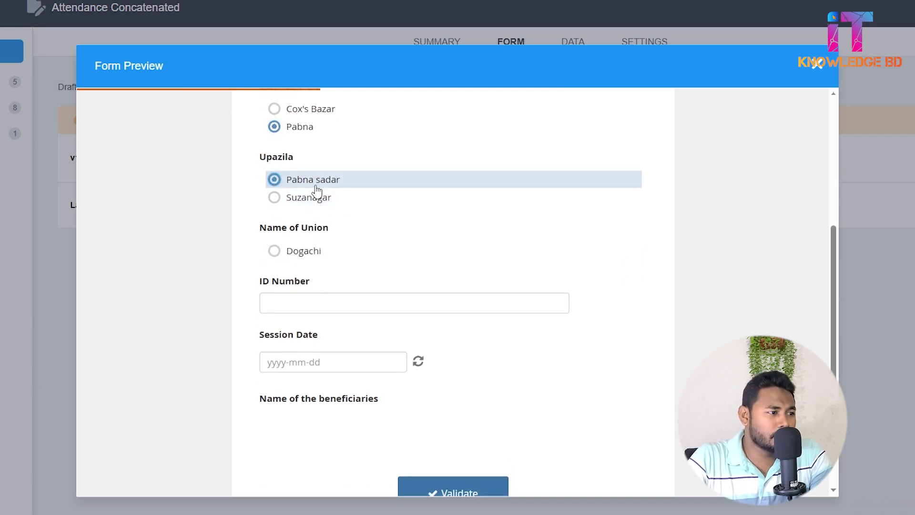
click(318, 255)
scroll(318, 256, down, 3)
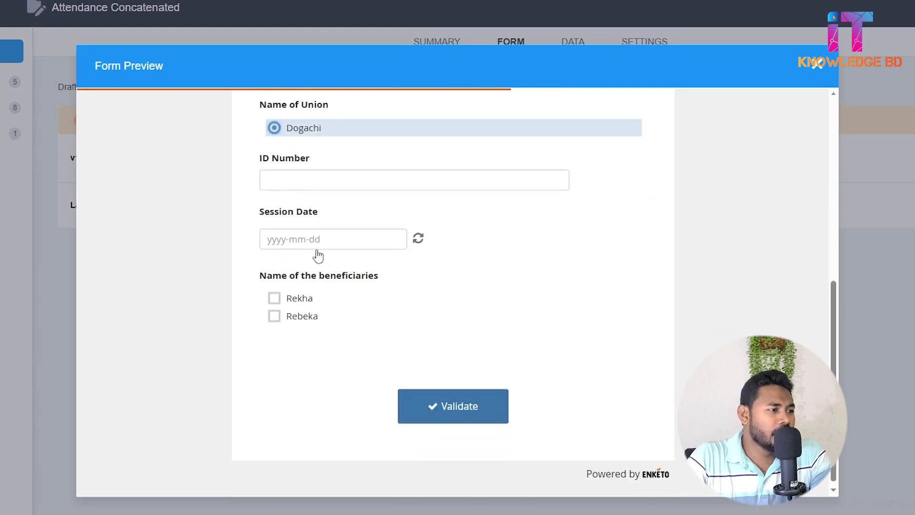
Fill in the ID number and set the session date to 2025-05-11.
click(295, 180)
text(412)
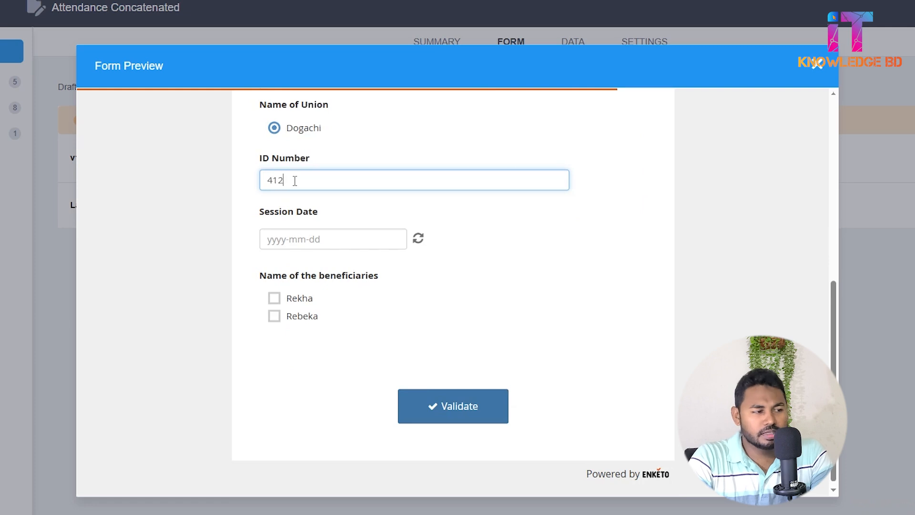
text(4)
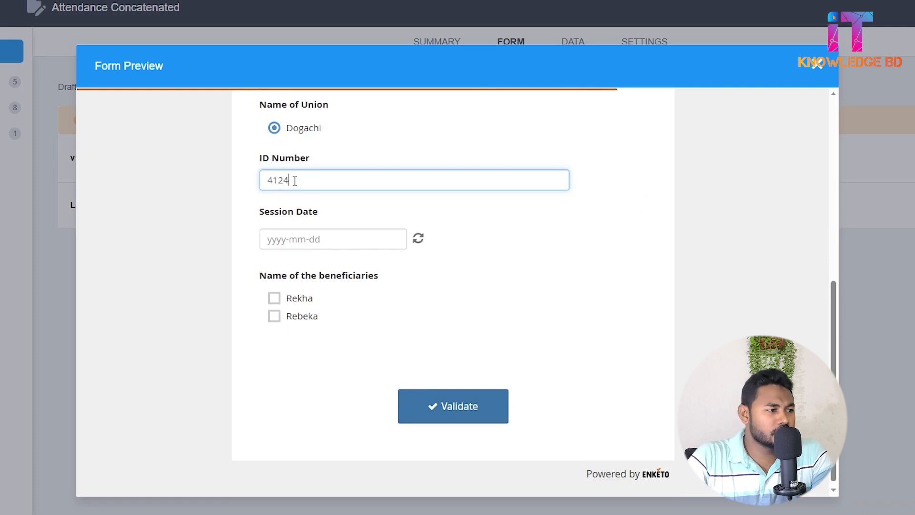
click(293, 243)
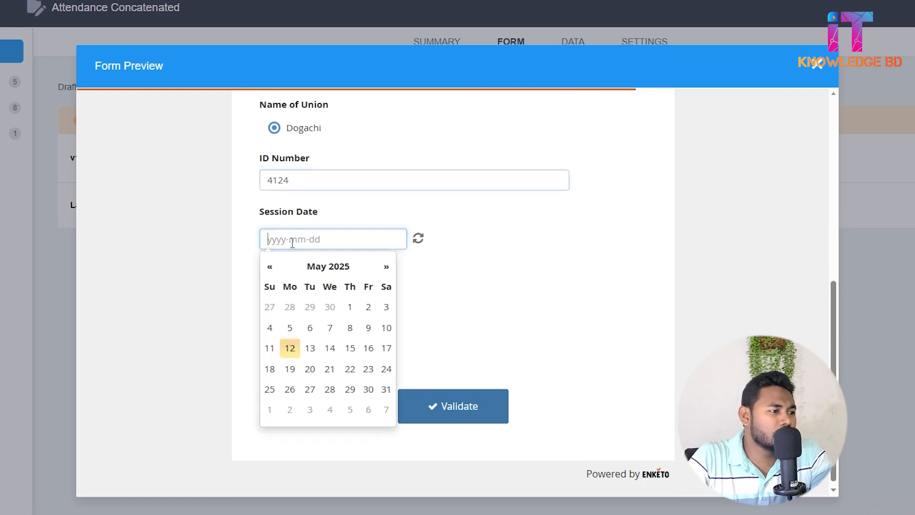
click(269, 350)
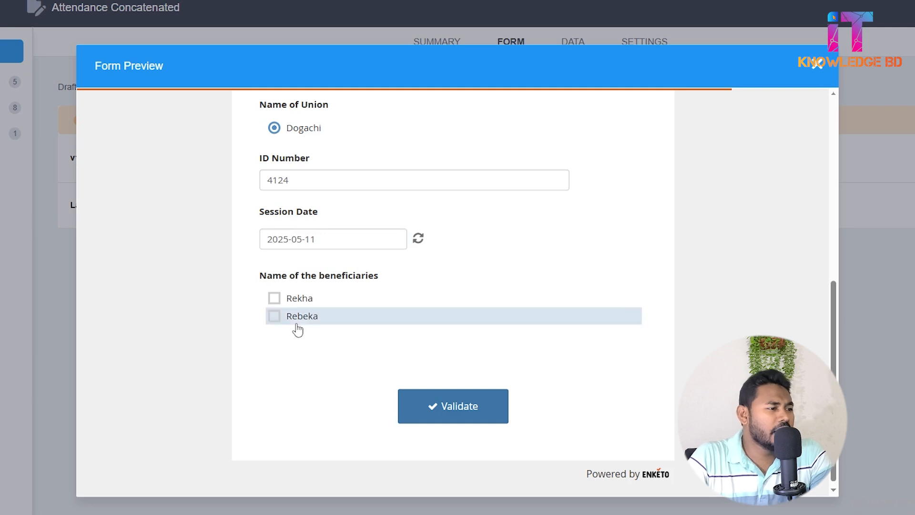
Test ticking and unticking the two listed beneficiaries, leaving only the first one ticked.
scroll(307, 212, up, 3)
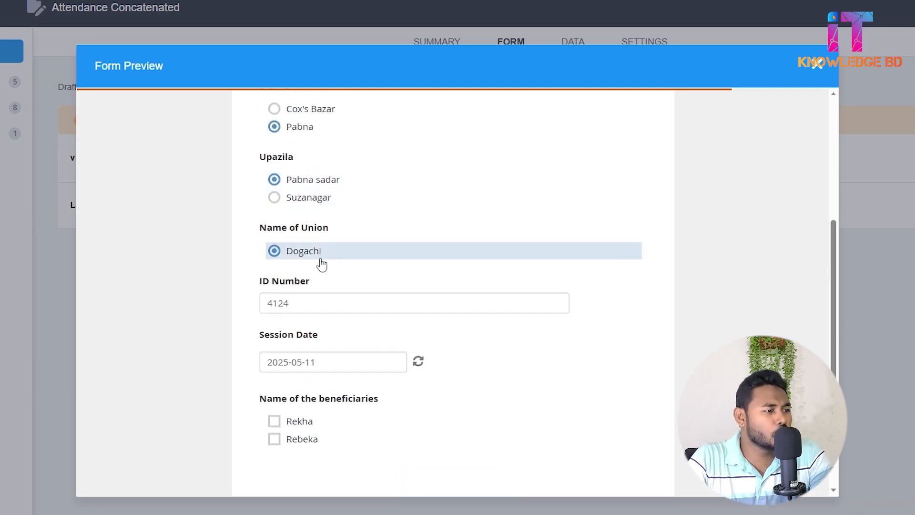
scroll(322, 264, down, 3)
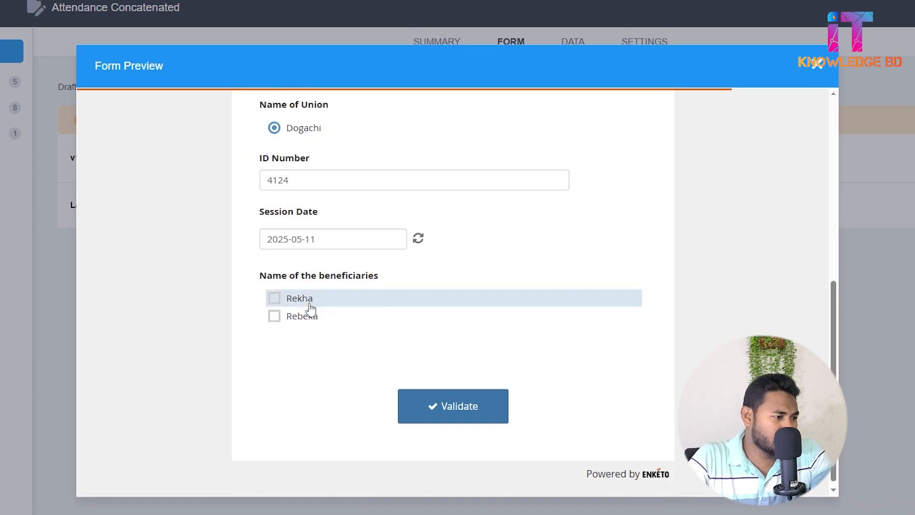
click(310, 304)
double_click(302, 321)
click(302, 322)
click(302, 305)
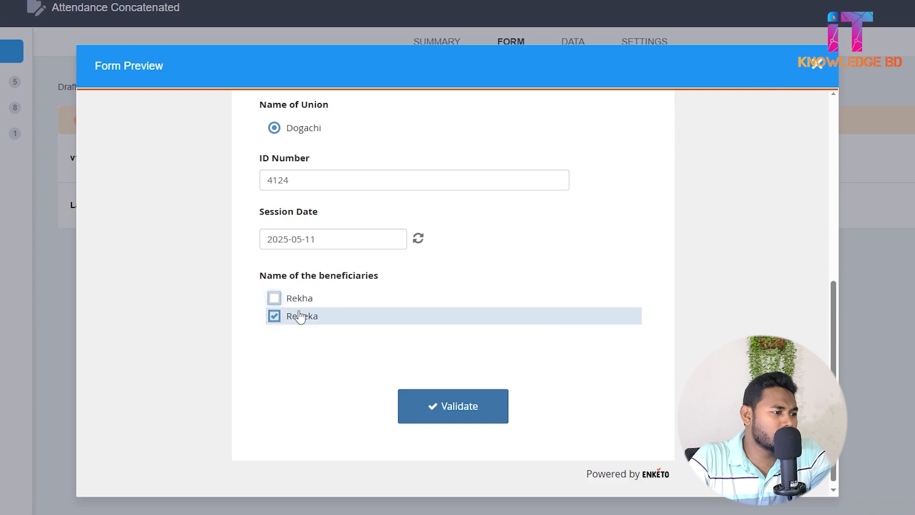
click(299, 317)
click(299, 301)
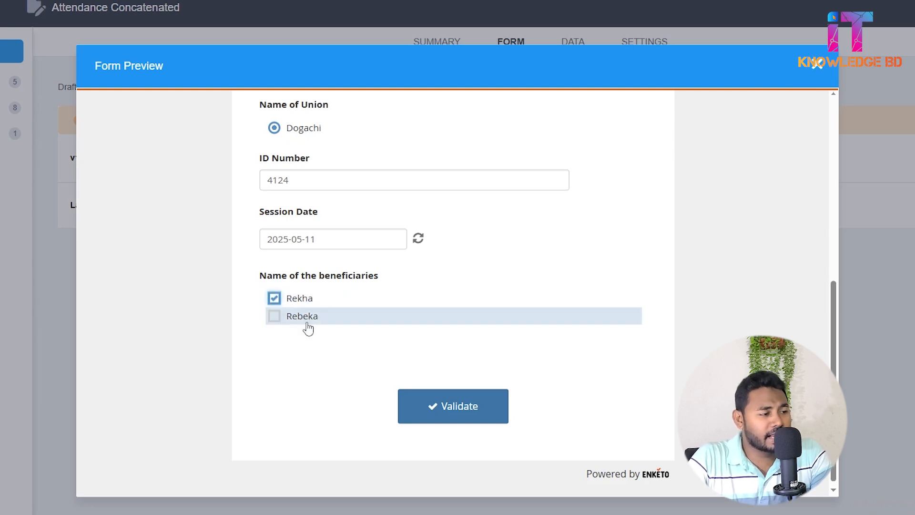
Change the group number to Group-2 and check which beneficiaries are offered for Dogachi union.
scroll(308, 328, up, 5)
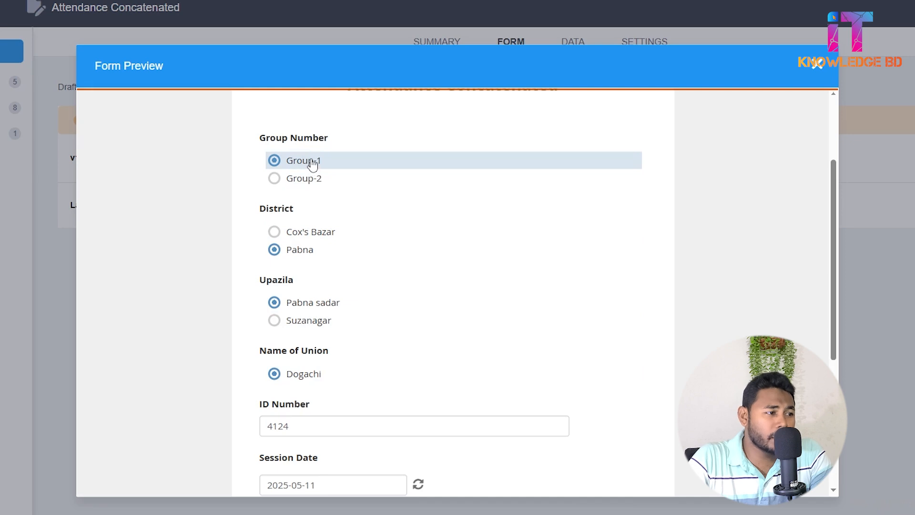
click(317, 179)
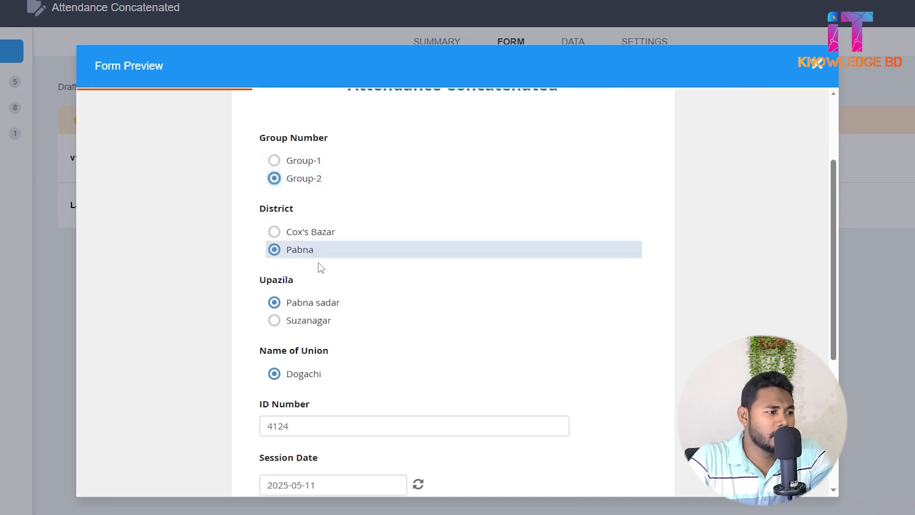
scroll(336, 286, down, 3)
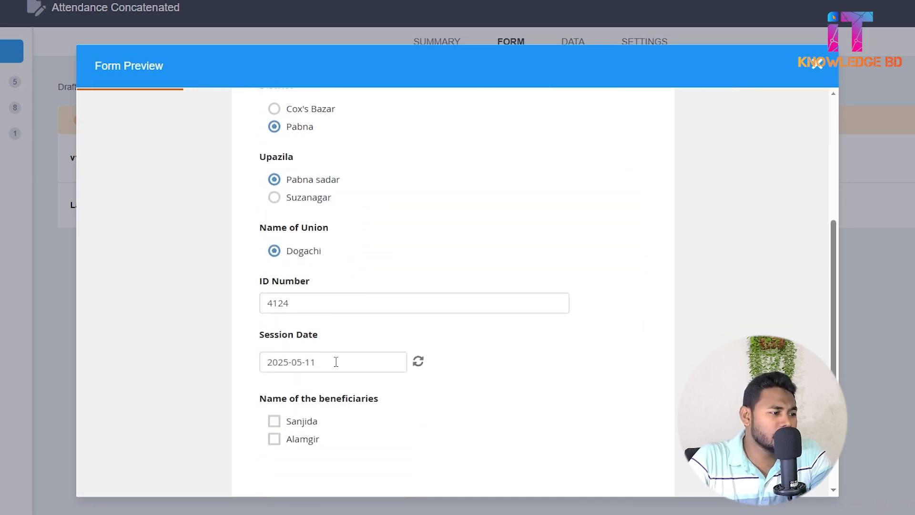
scroll(319, 333, down, 3)
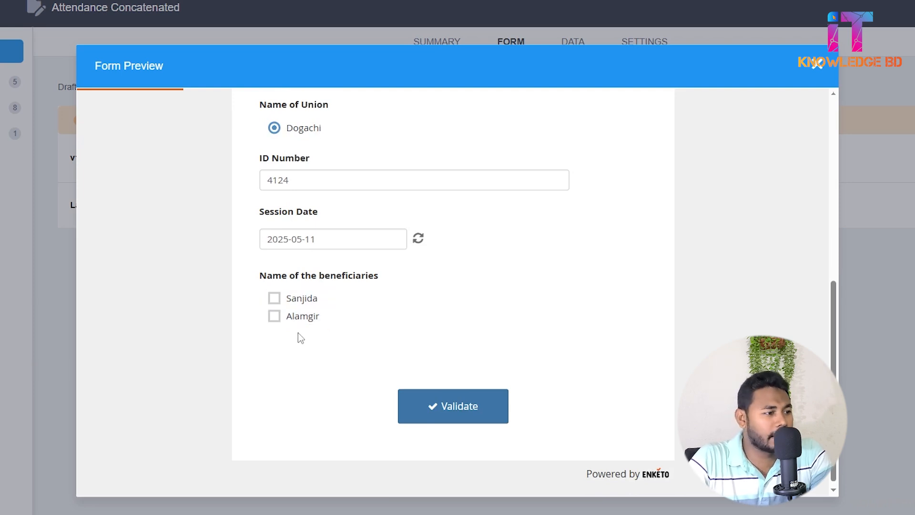
Change the upazila to Suzanagar and the union to Dulai, and check the beneficiary choices.
scroll(300, 338, up, 3)
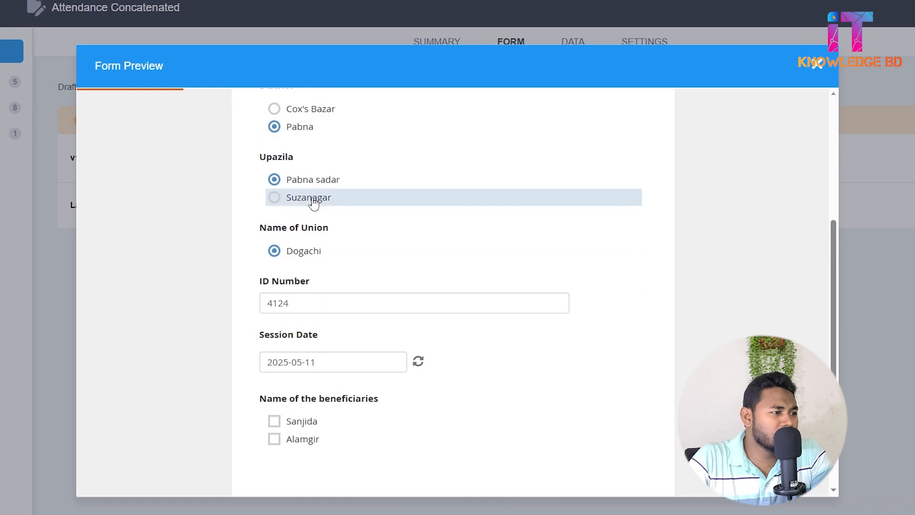
click(312, 199)
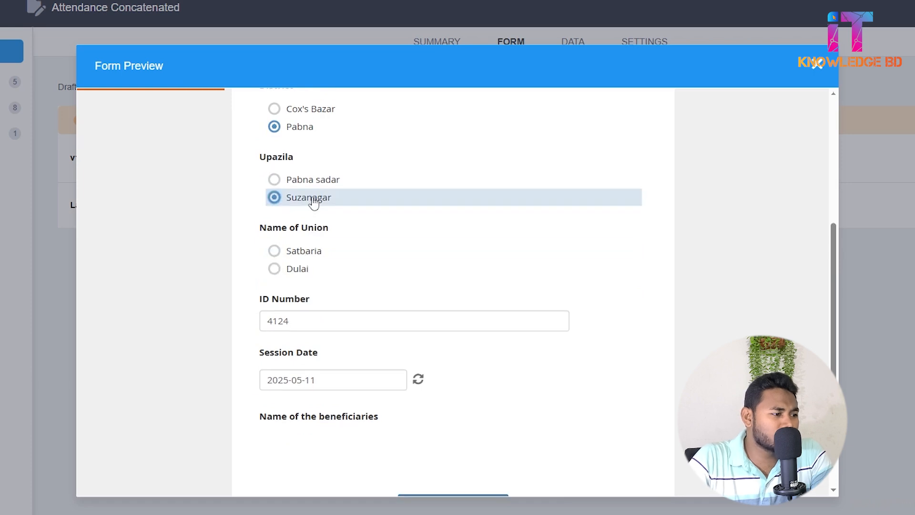
click(304, 274)
scroll(301, 317, down, 2)
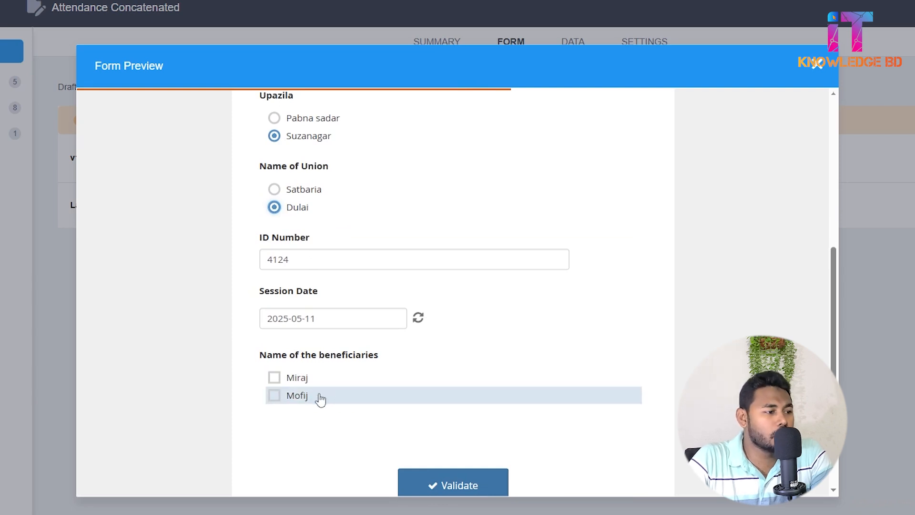
Set the group number back to Group-1 and check the beneficiary choices for Dulai union.
scroll(319, 399, up, 6)
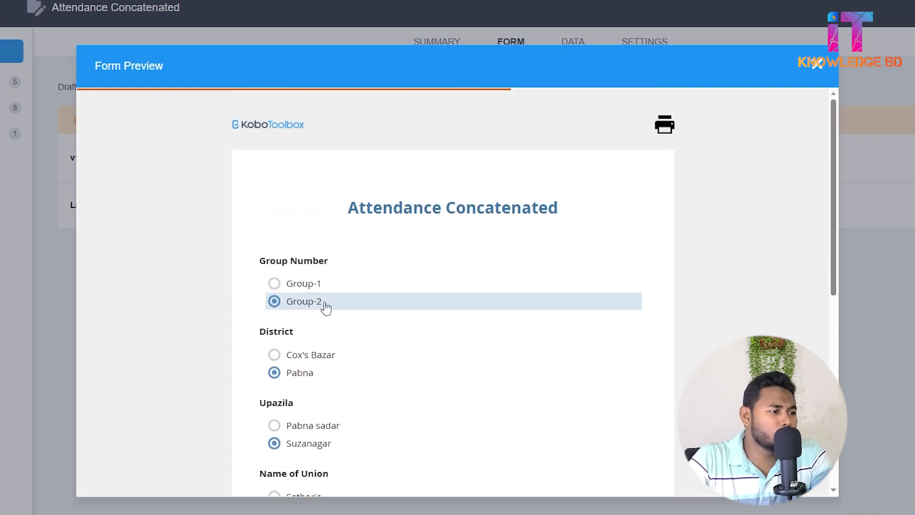
scroll(326, 308, down, 5)
scroll(323, 306, up, 2)
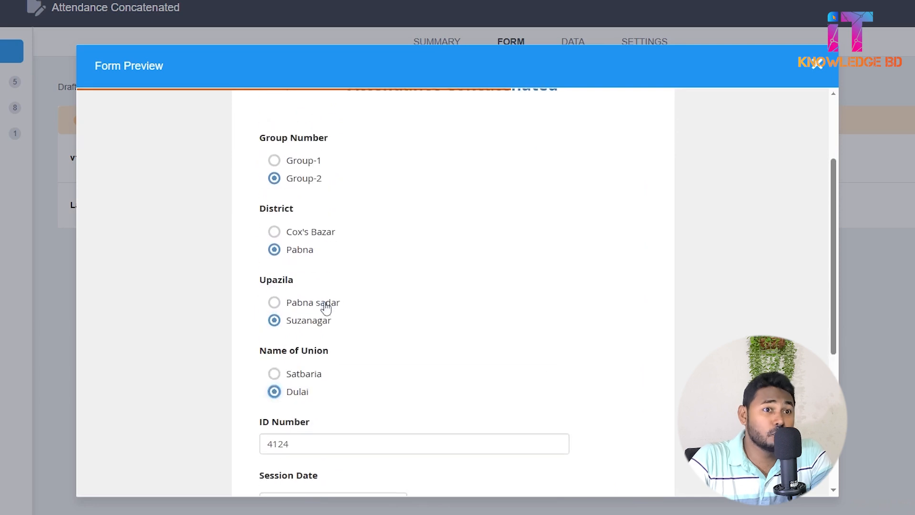
scroll(323, 307, down, 2)
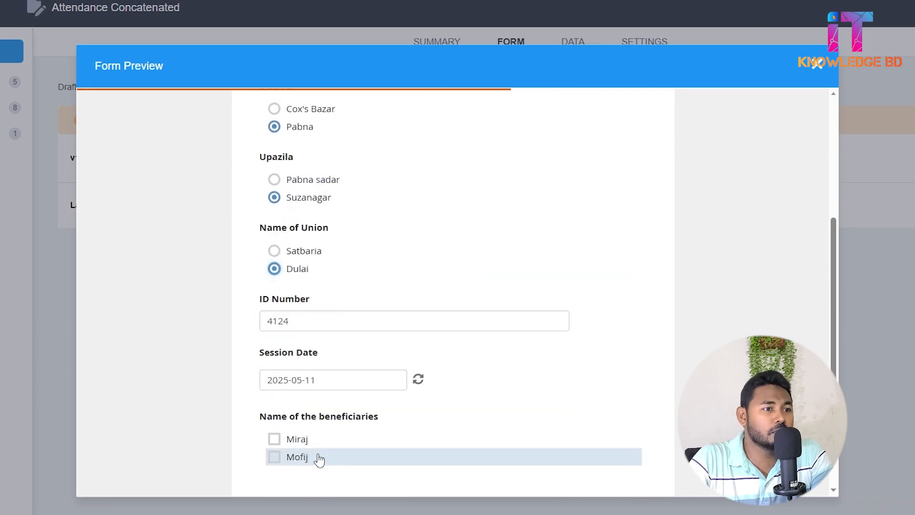
scroll(318, 458, up, 4)
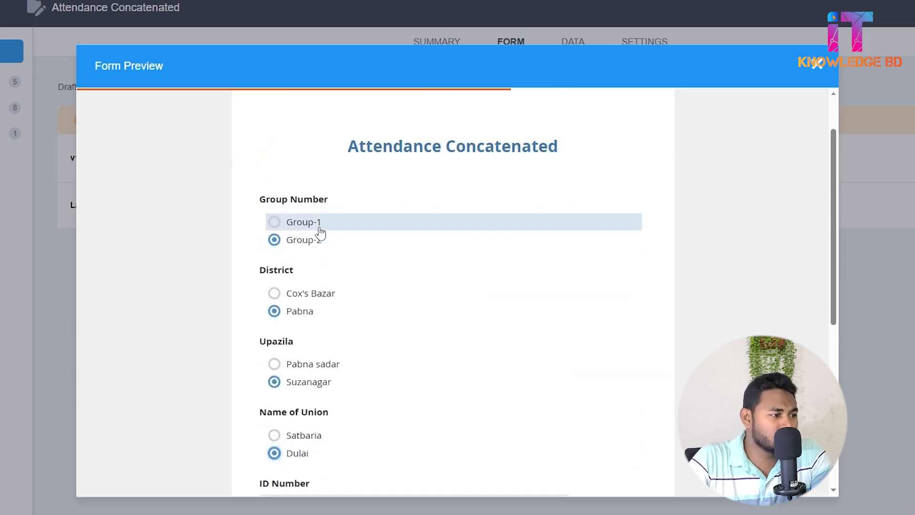
click(319, 229)
scroll(329, 255, down, 5)
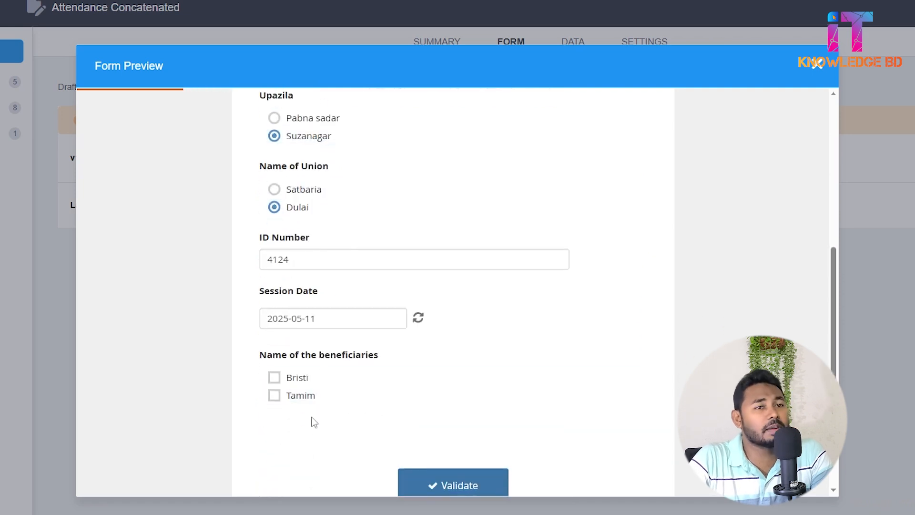
Switch the district to Cox's Bazar, back to Pabna and again to Cox's Bazar, comparing the upazila options.
scroll(335, 389, up, 1)
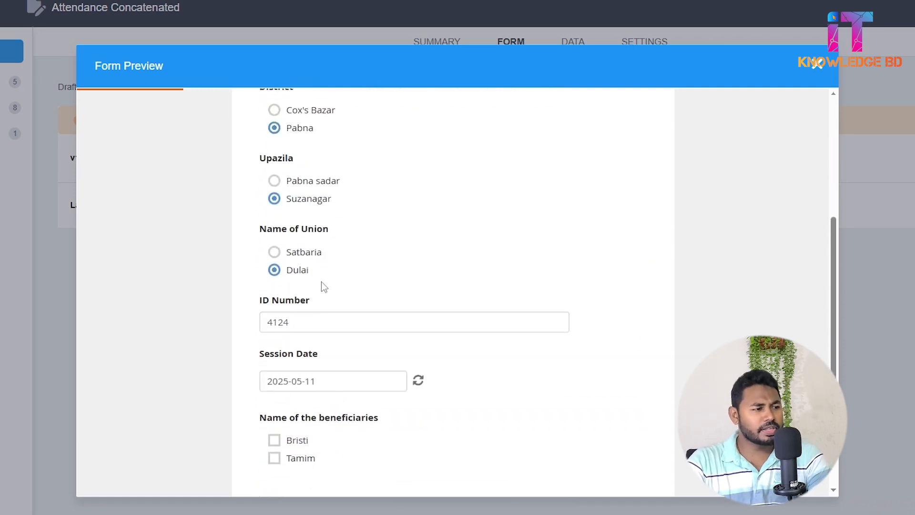
scroll(321, 281, up, 3)
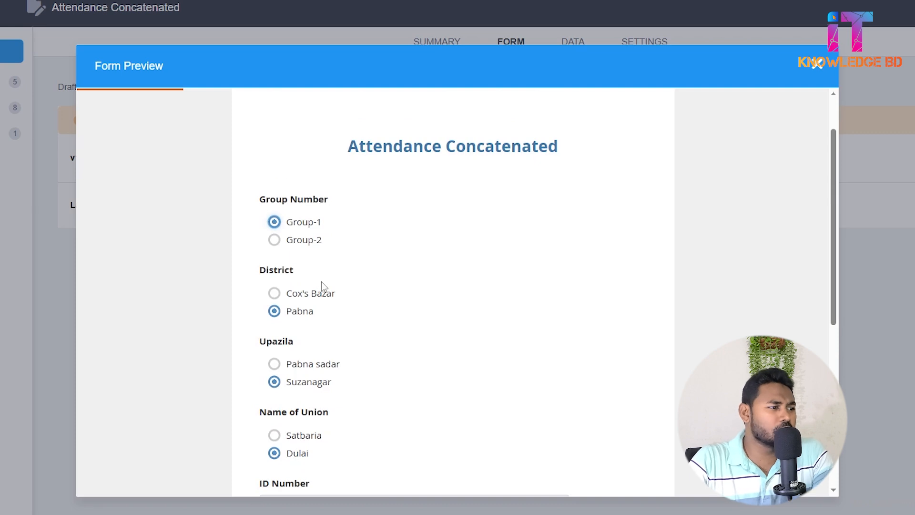
scroll(321, 282, down, 1)
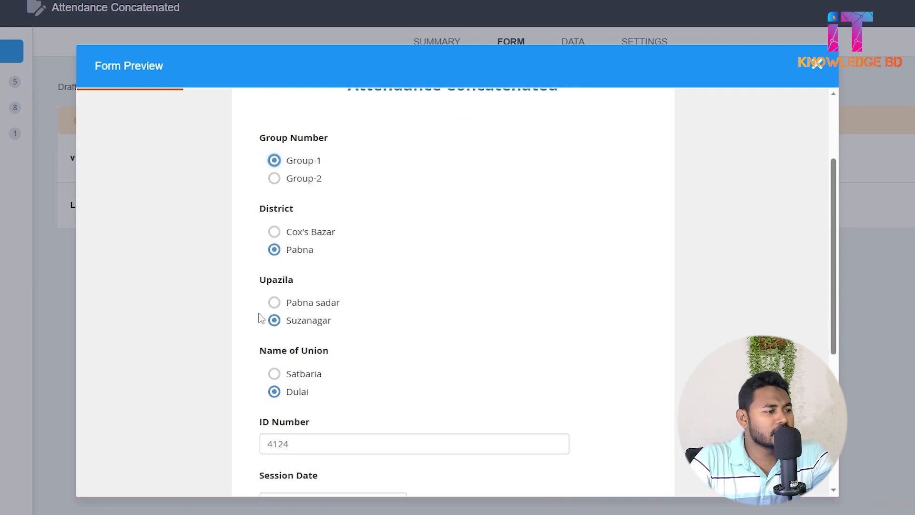
click(302, 237)
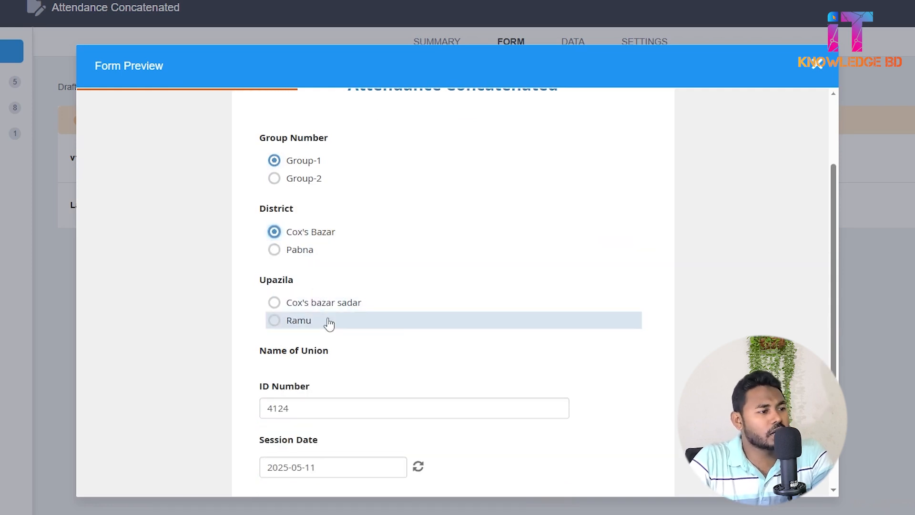
click(308, 252)
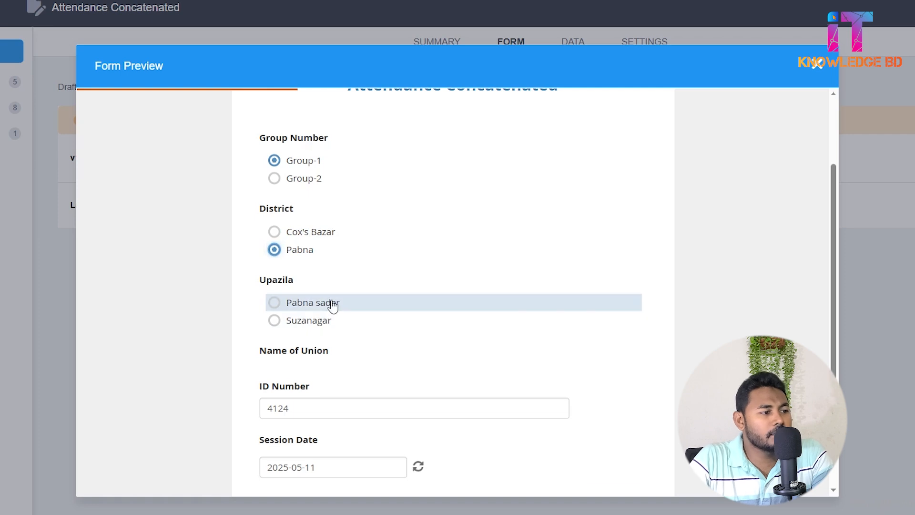
click(311, 233)
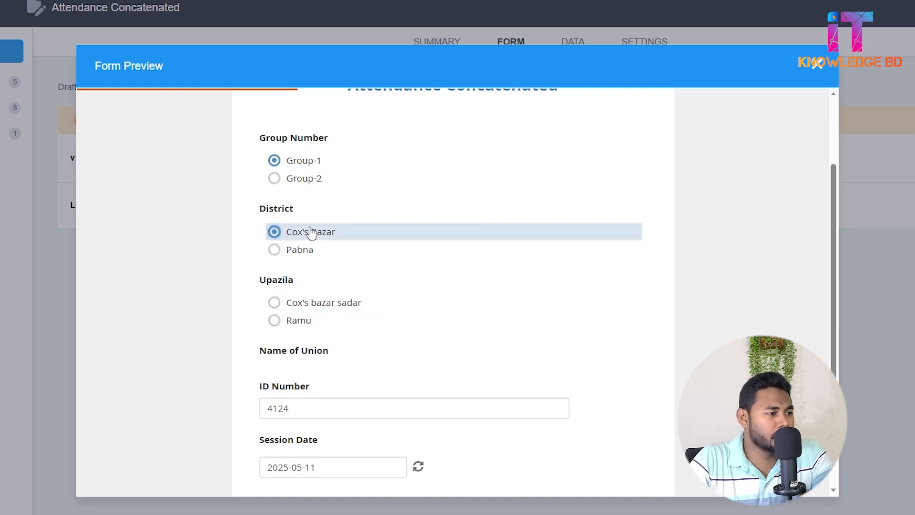
Choose Cox's bazar sadar and Ramu in turn as the upazila, comparing the union options each one offers.
scroll(352, 324, down, 3)
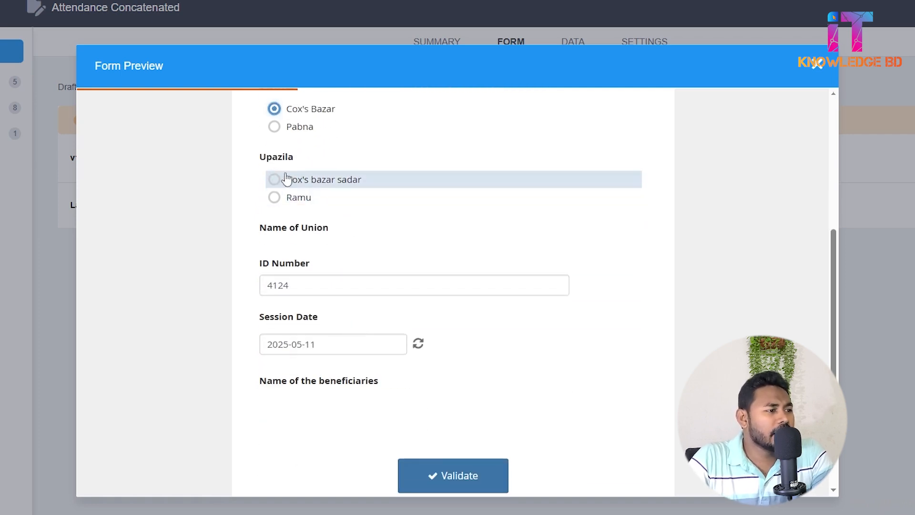
click(310, 186)
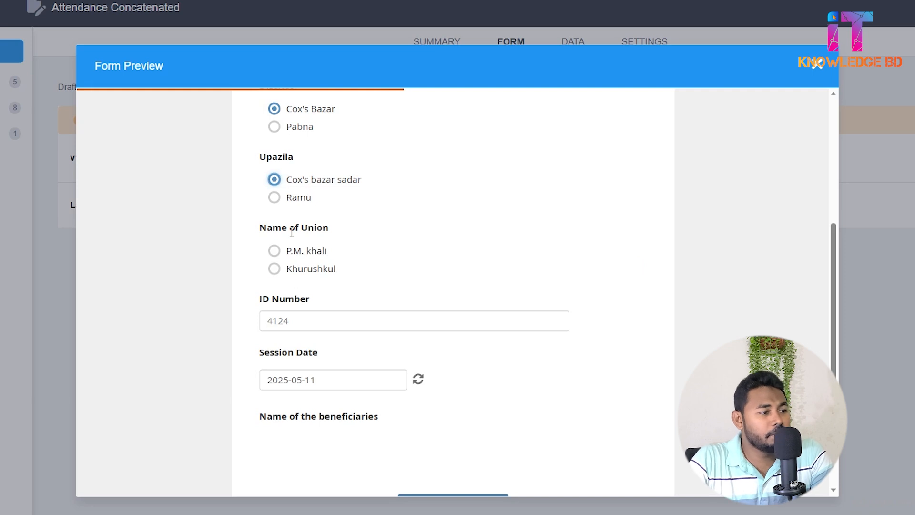
click(305, 204)
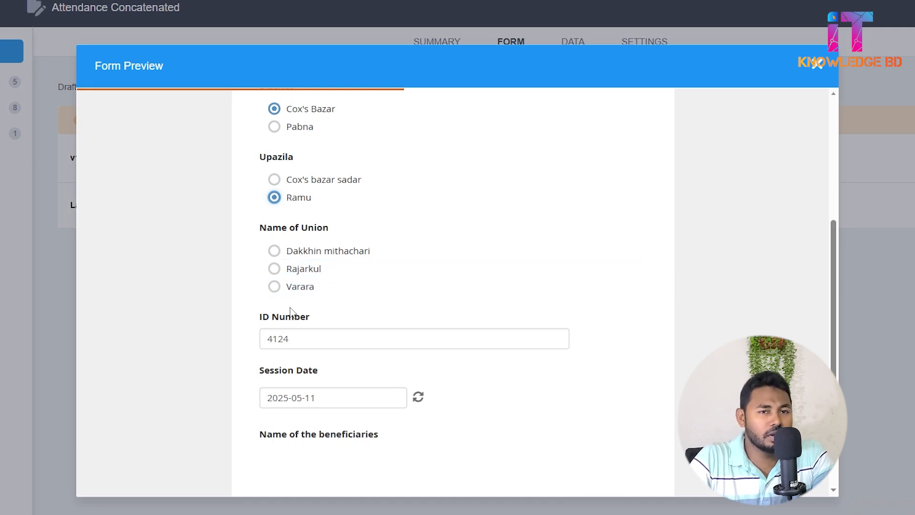
Choose Rajarkul as the union and check its beneficiary choices against the group and location answers.
click(311, 265)
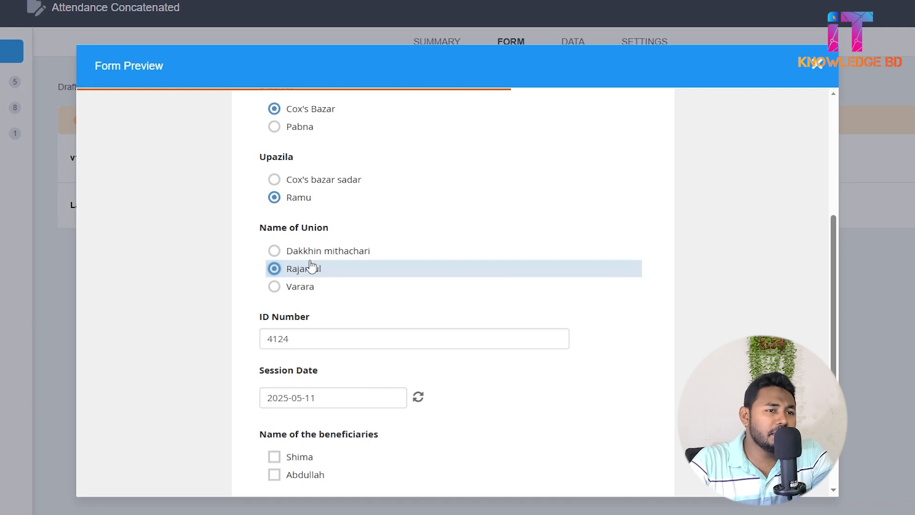
scroll(311, 265, down, 3)
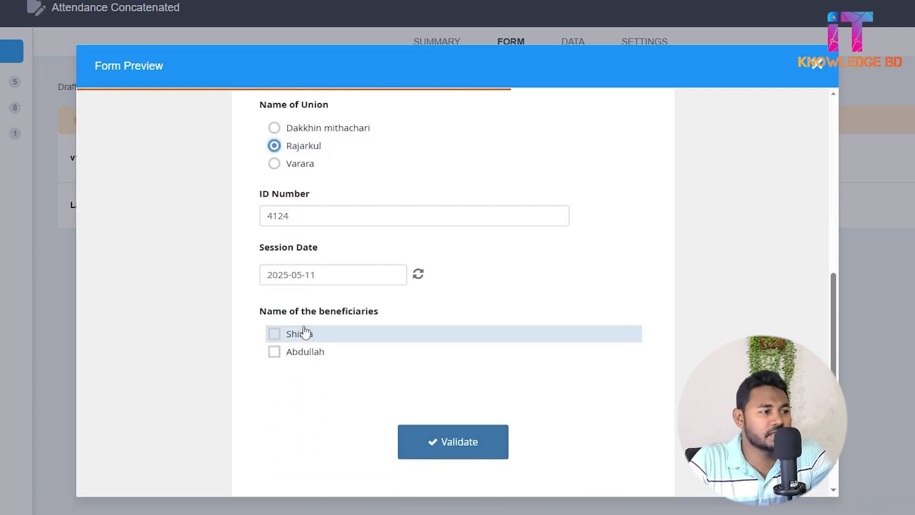
scroll(305, 333, up, 7)
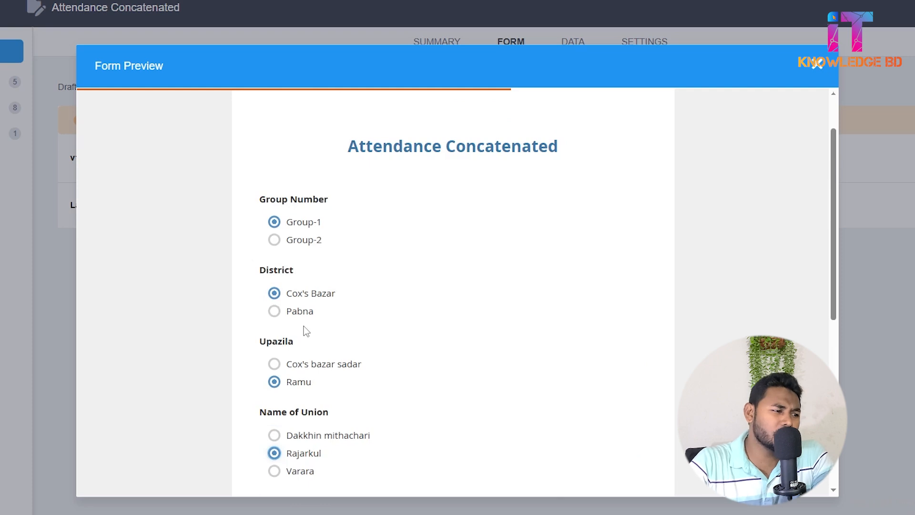
scroll(305, 328, down, 3)
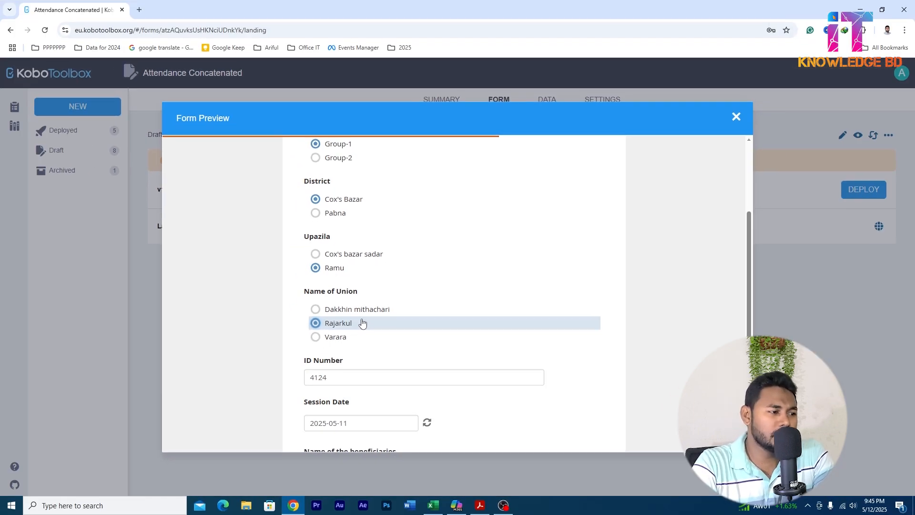
scroll(362, 323, up, 1)
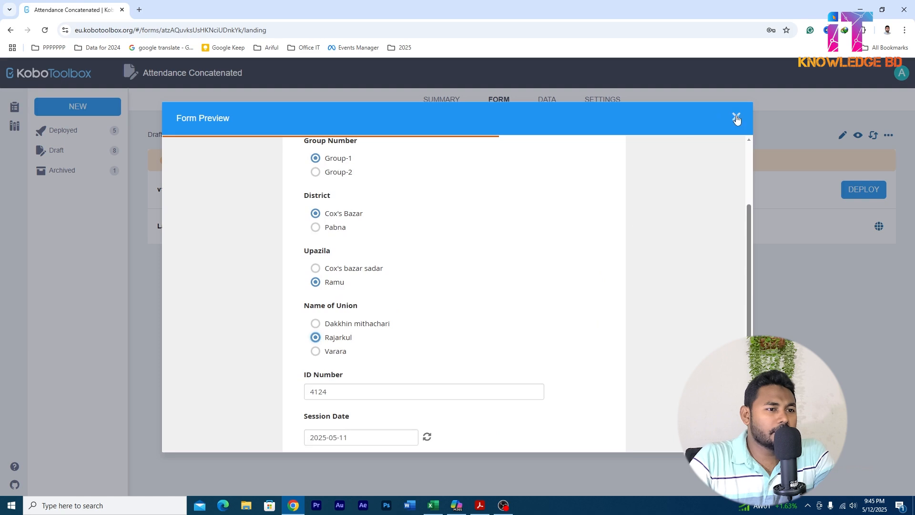
Close the form preview and switch to Attendance Form.xlsx in Excel to review its choices and survey sheets.
click(736, 118)
mouse_move(436, 506)
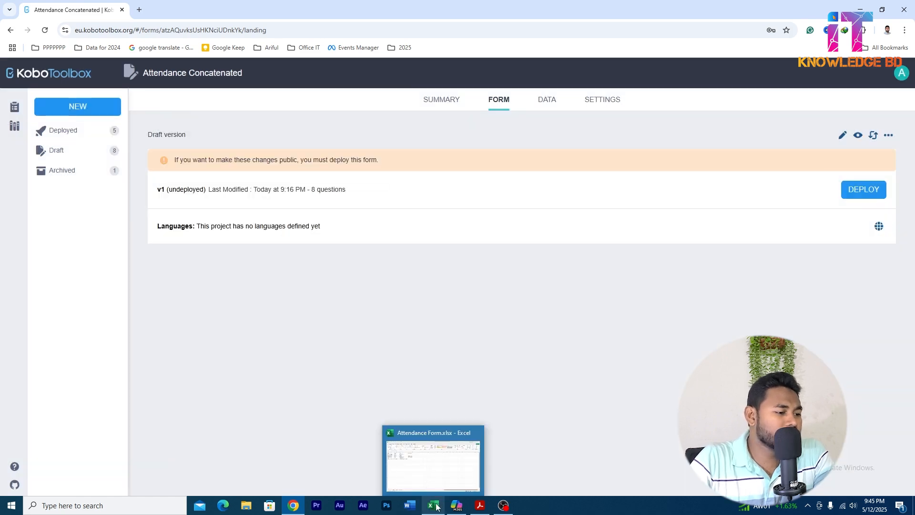
click(428, 484)
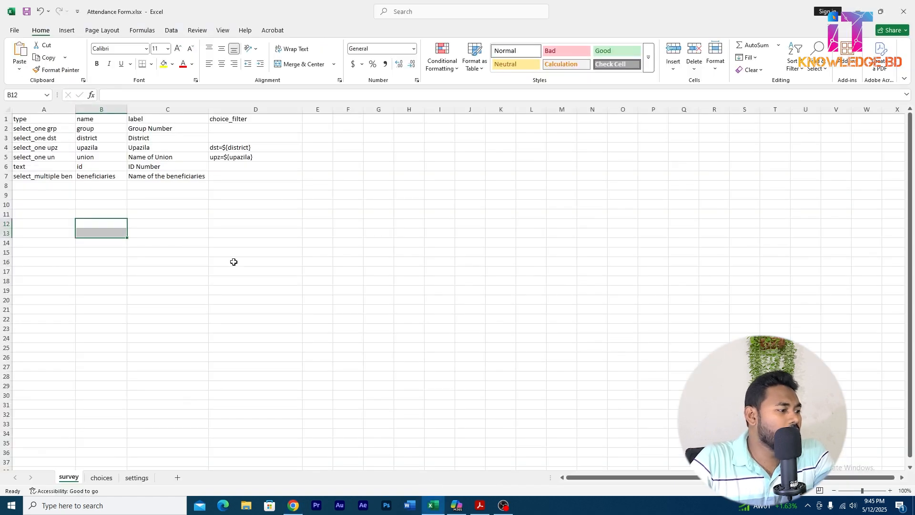
click(104, 479)
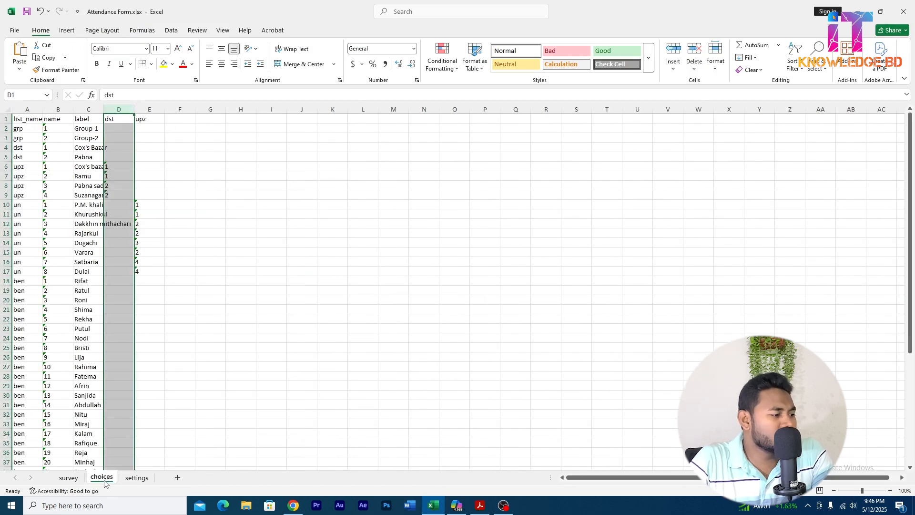
click(69, 478)
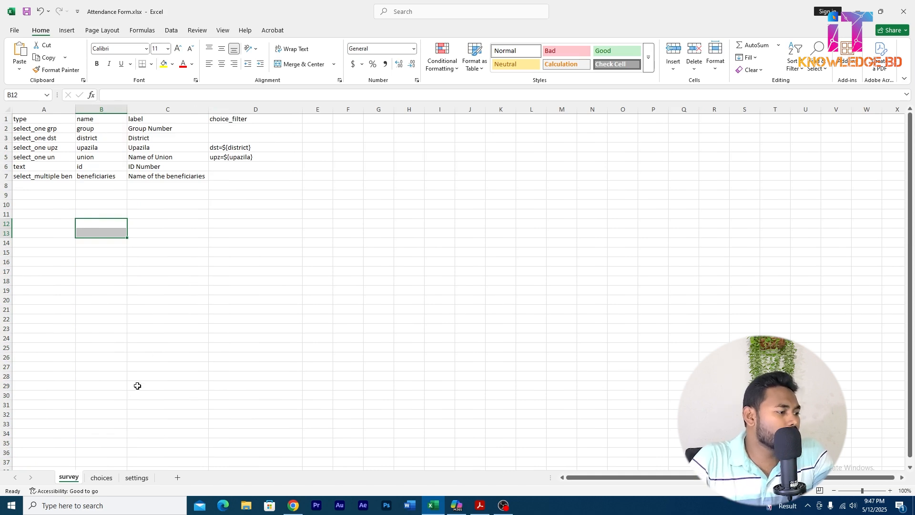
Add a column header named combined in cell F1 of the choices sheet.
click(102, 478)
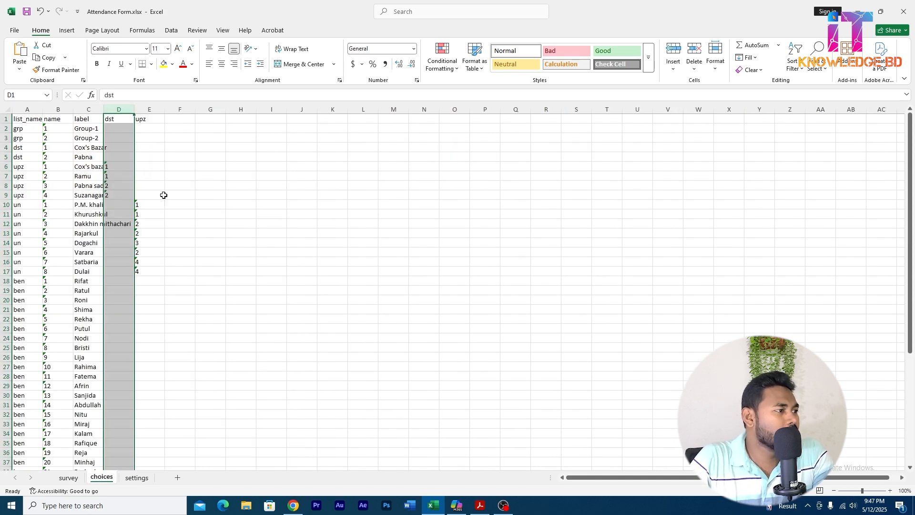
click(175, 119)
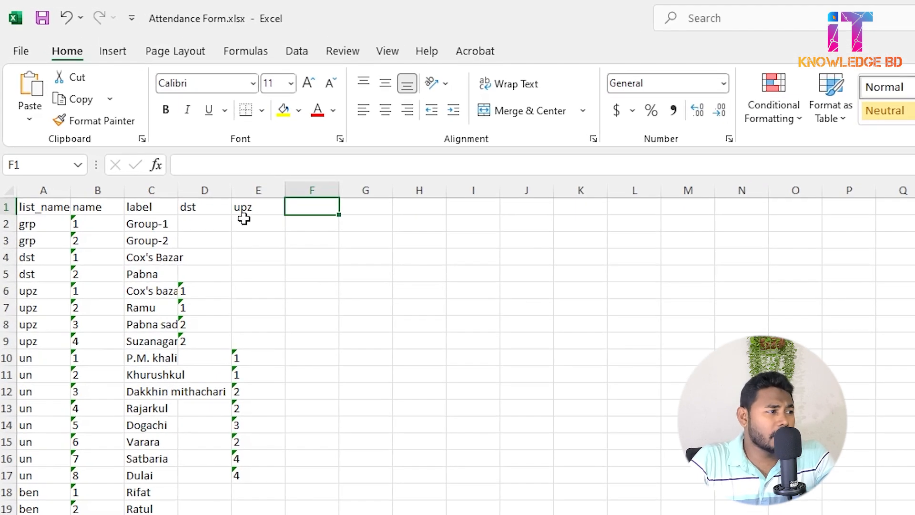
text(c)
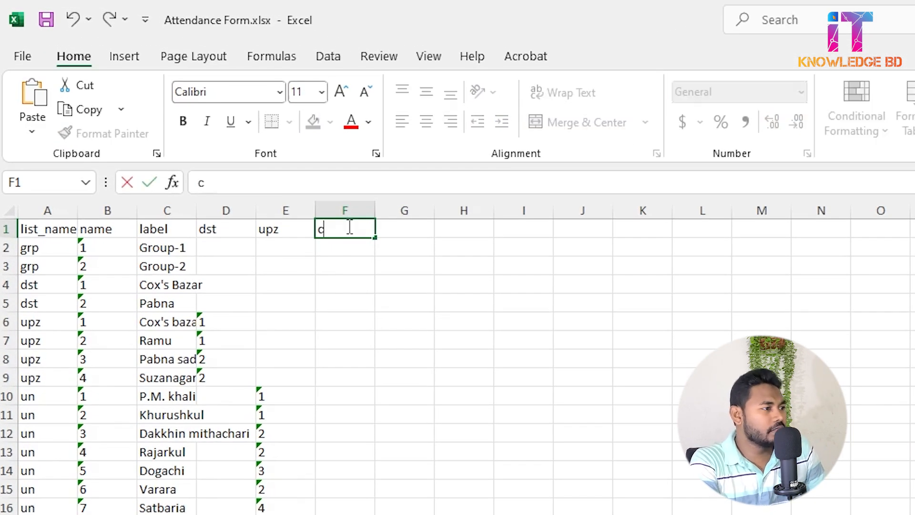
text(ombined)
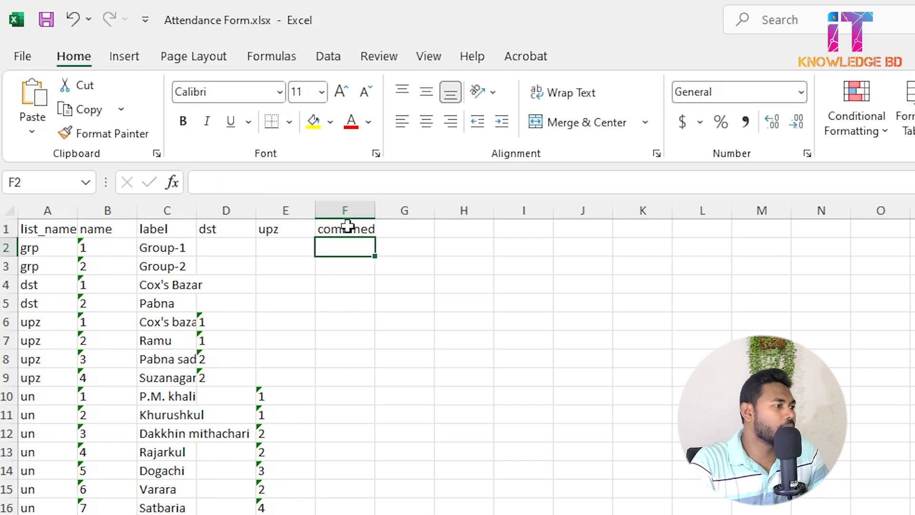
click(347, 225)
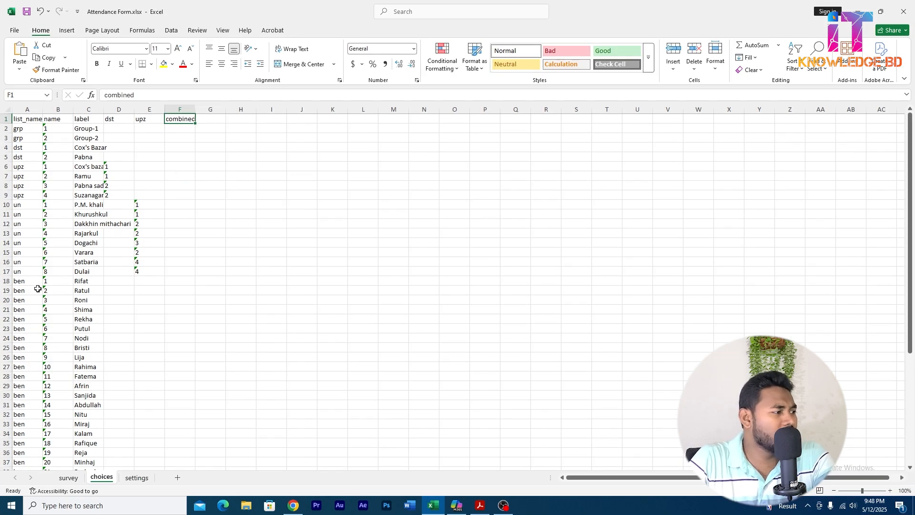
Set the number format of the whole combined column to Text.
click(28, 284)
key(Right)
key(Right)
key(Right)
key(Right)
key(Right)
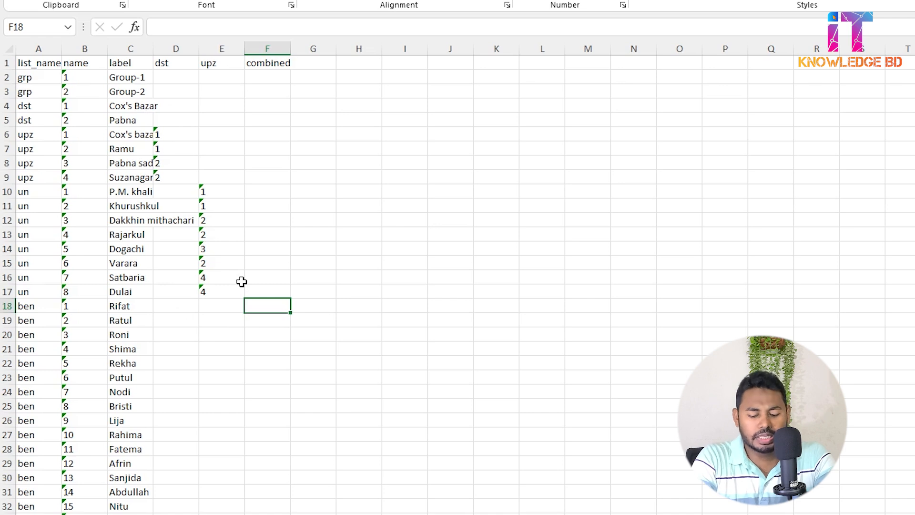
click(267, 48)
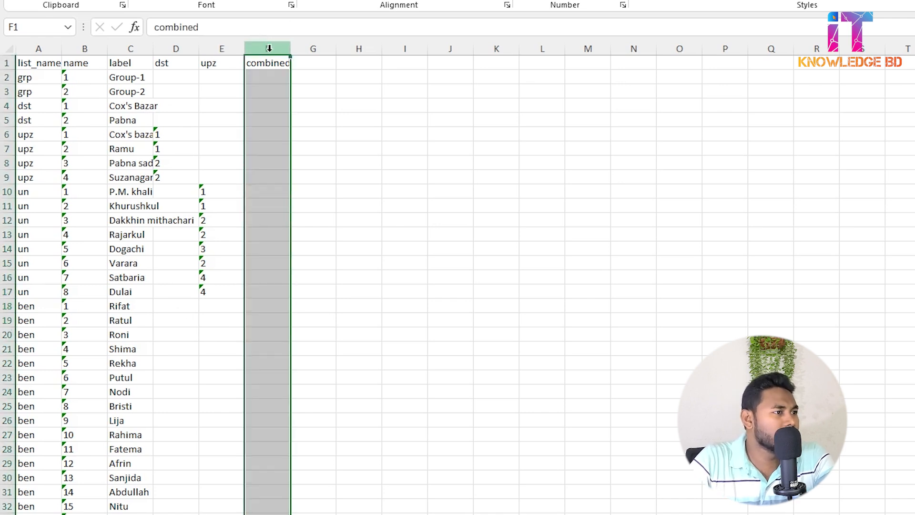
click(615, 1)
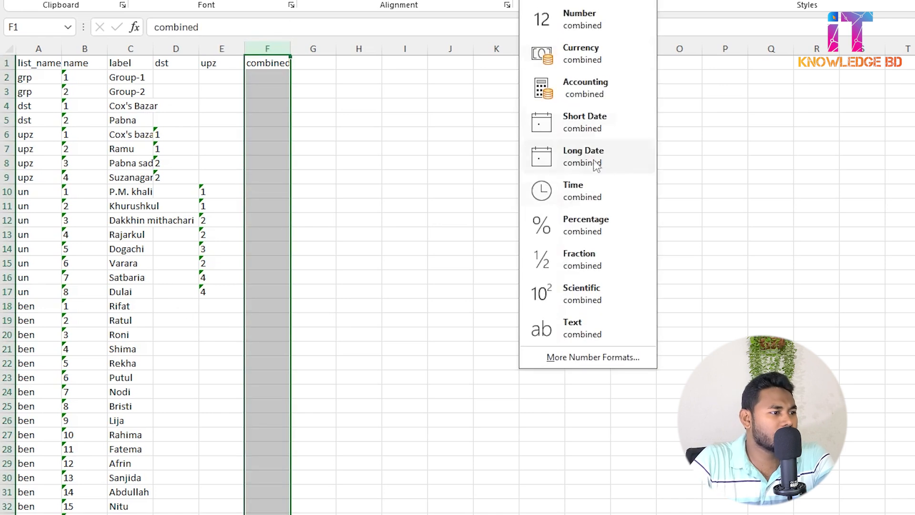
click(578, 327)
Enter the combined code 1-1 for the first beneficiary, in cell F18.
click(253, 305)
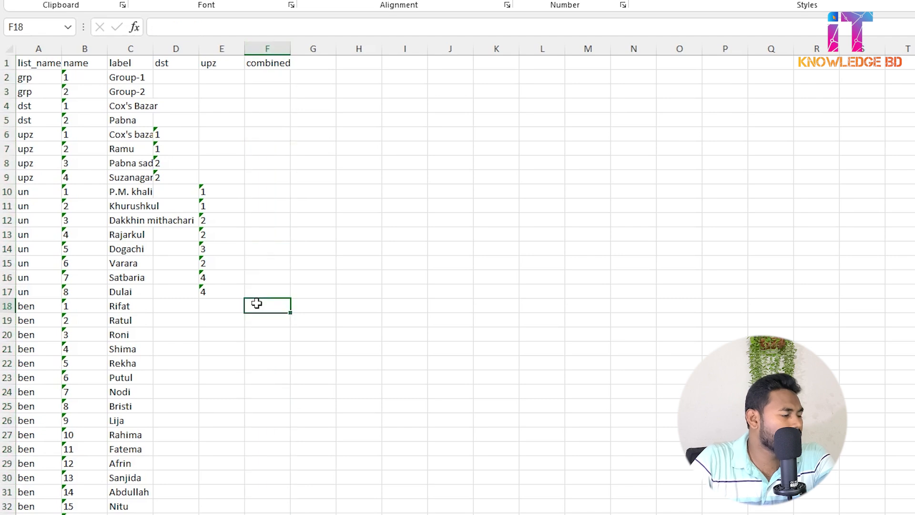
drag(83, 77, 86, 324)
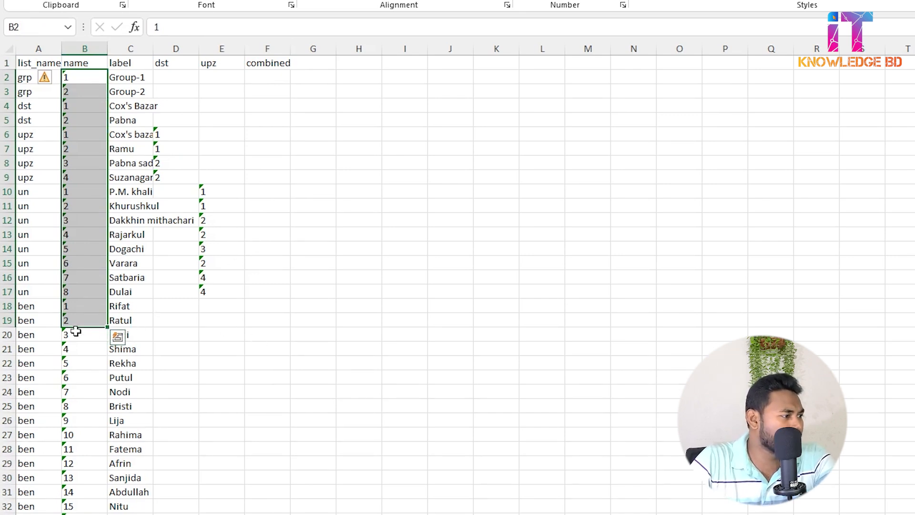
click(29, 307)
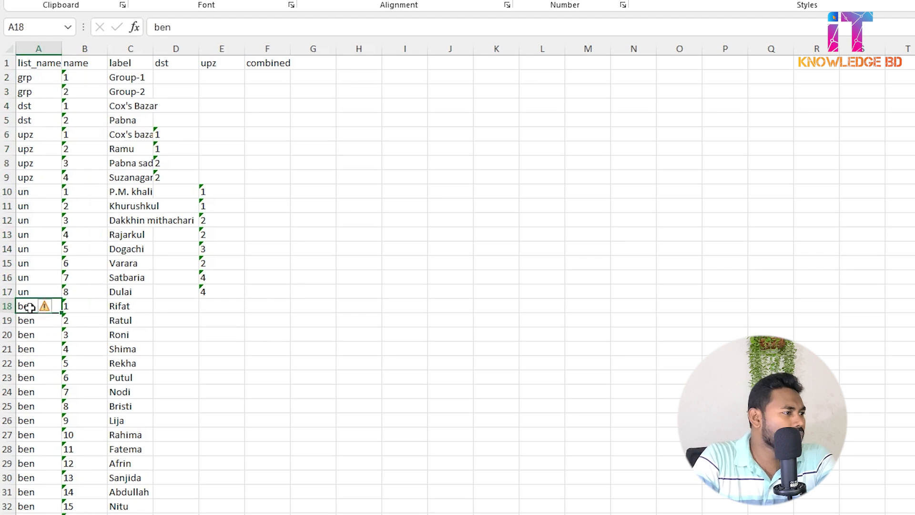
key(Right)
key(Right)
key(Right)
key(Right)
key(Right)
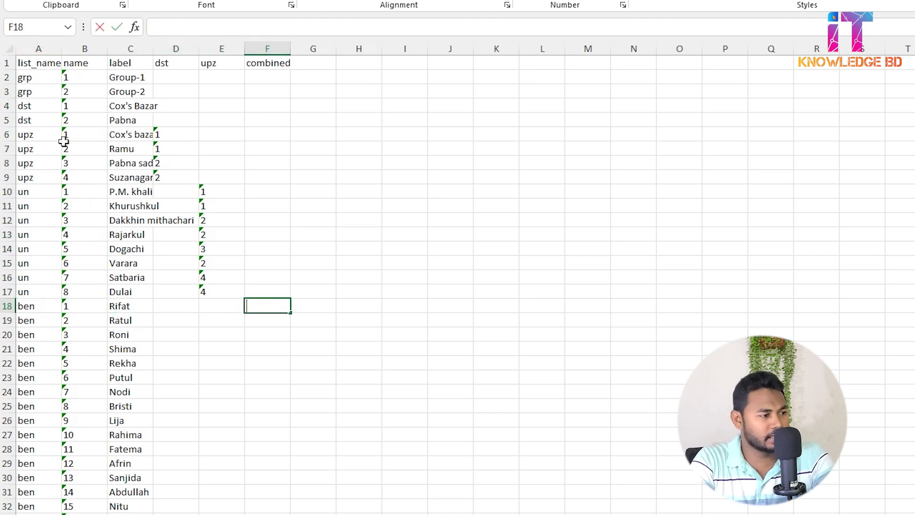
text(1-)
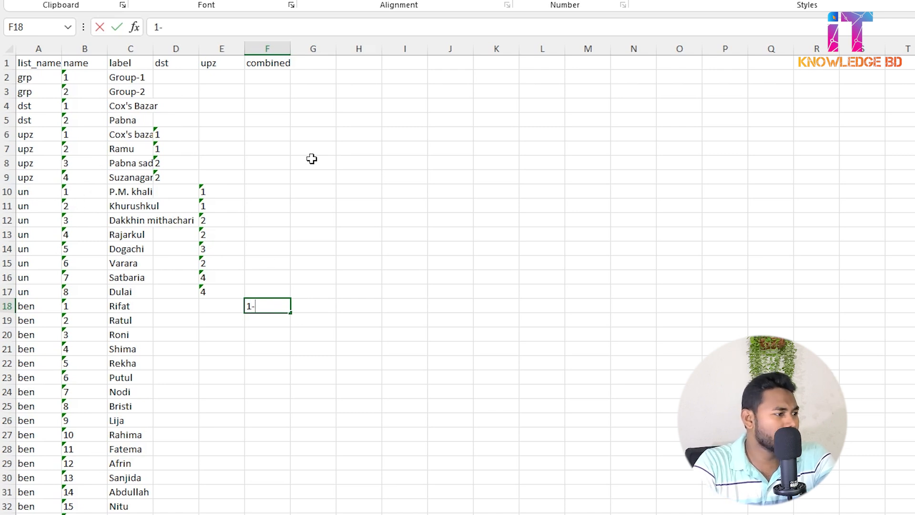
text(1)
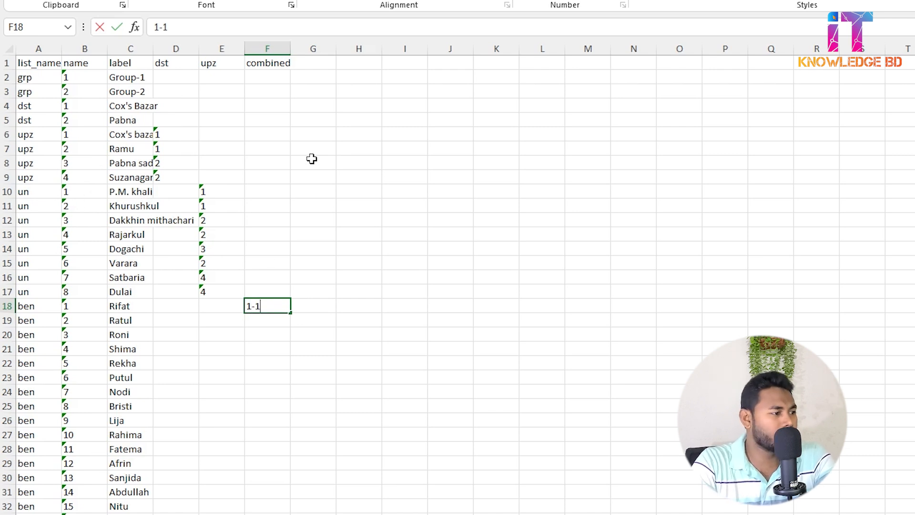
key(Return)
key(Up)
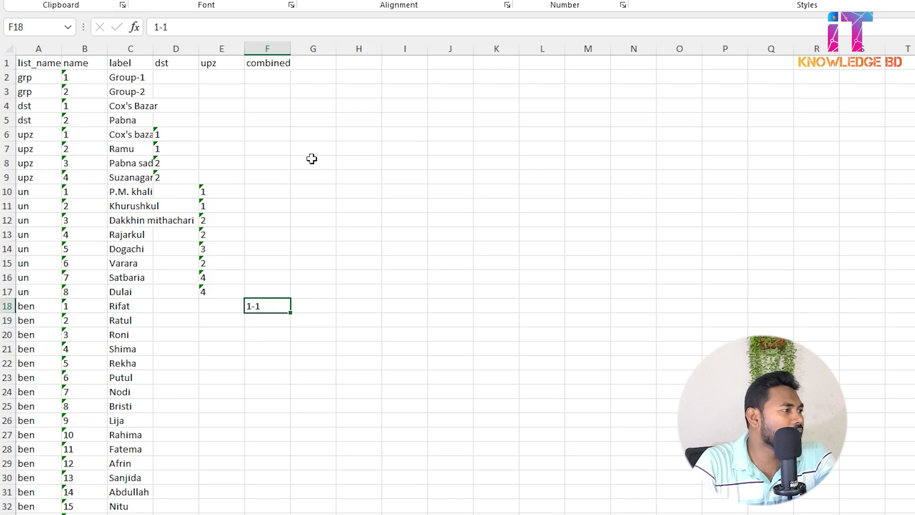
Enter the combined codes 1-2 in F19 and 1-3 in F20 for the second and third beneficiaries.
click(259, 318)
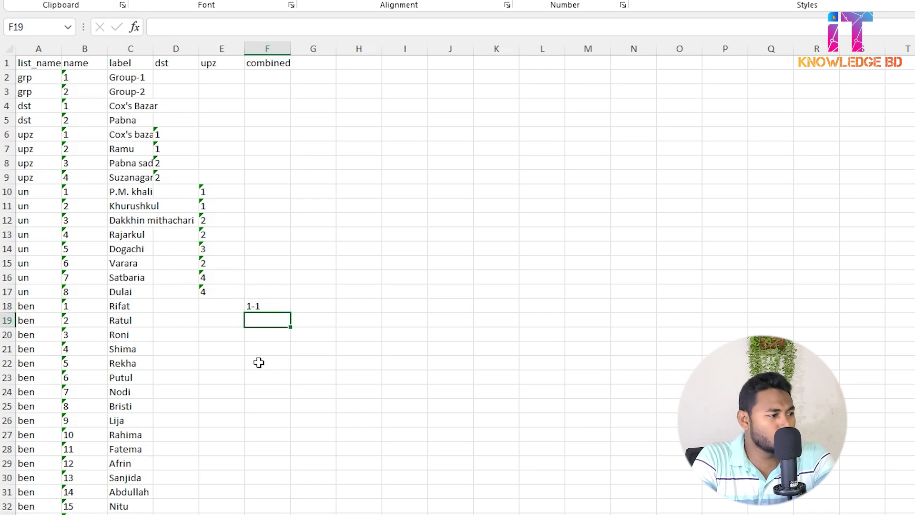
text(1-2)
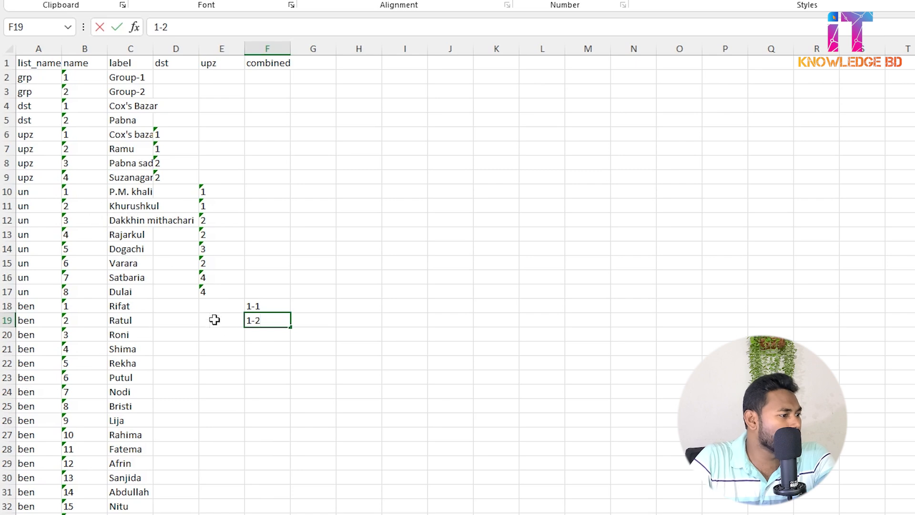
click(265, 339)
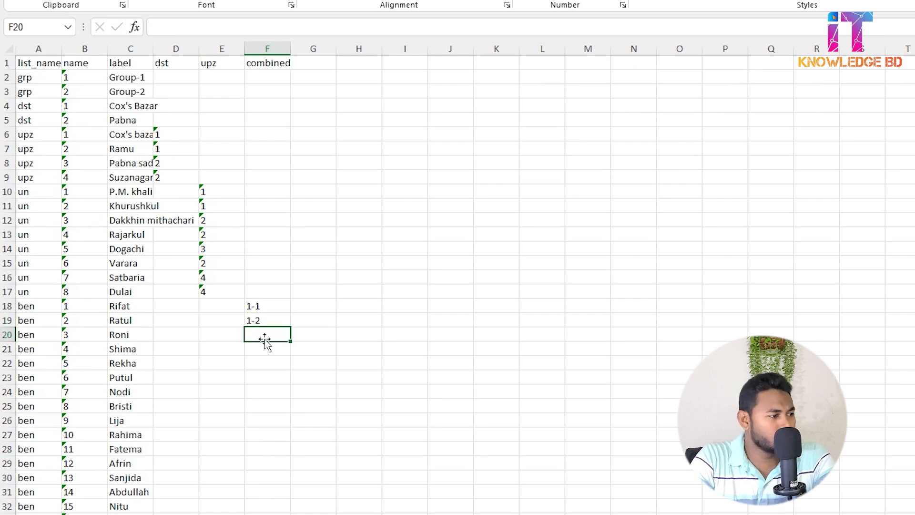
text(1-3)
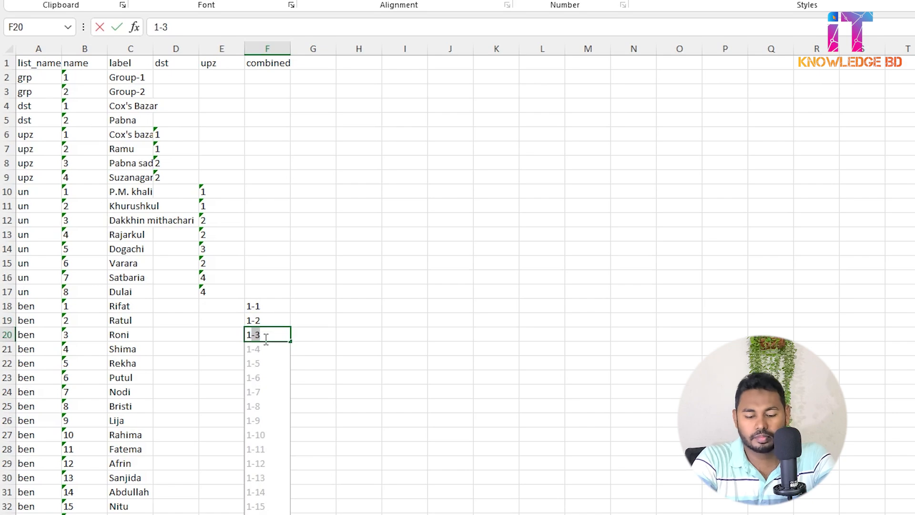
click(267, 344)
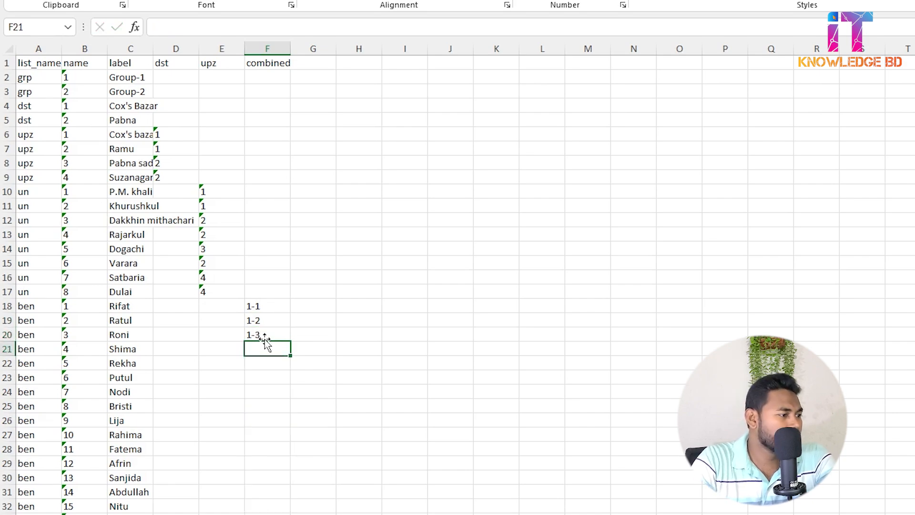
Continue the combined codes in F21 to F26 with 1-4, 1-5, 1-6, 1-6, 1-7 and 1-8, and return to F18.
text(-)
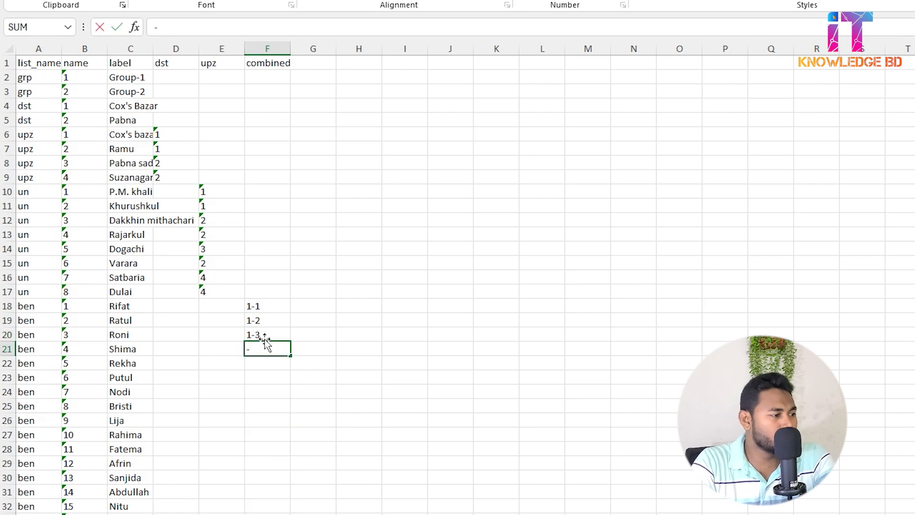
key(BackSpace)
key(Up)
key(Up)
key(Up)
key(Up)
key(Up)
key(Up)
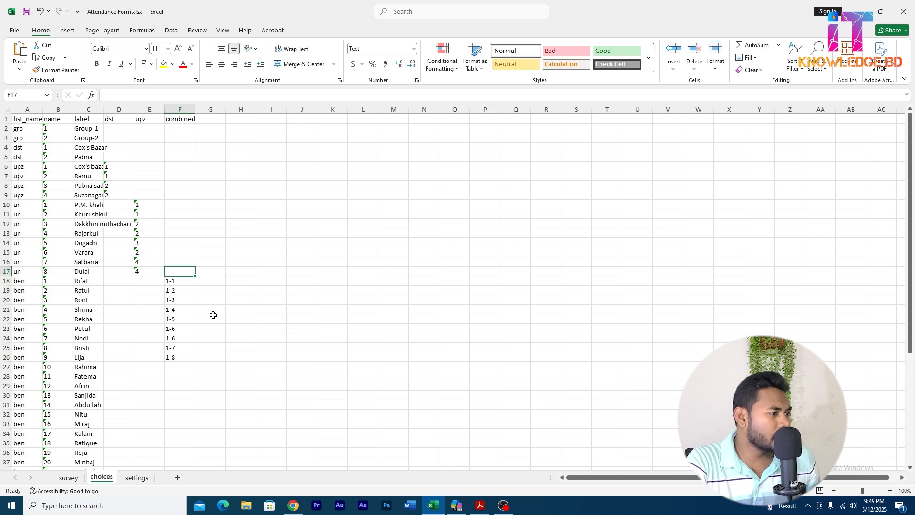
key(Down)
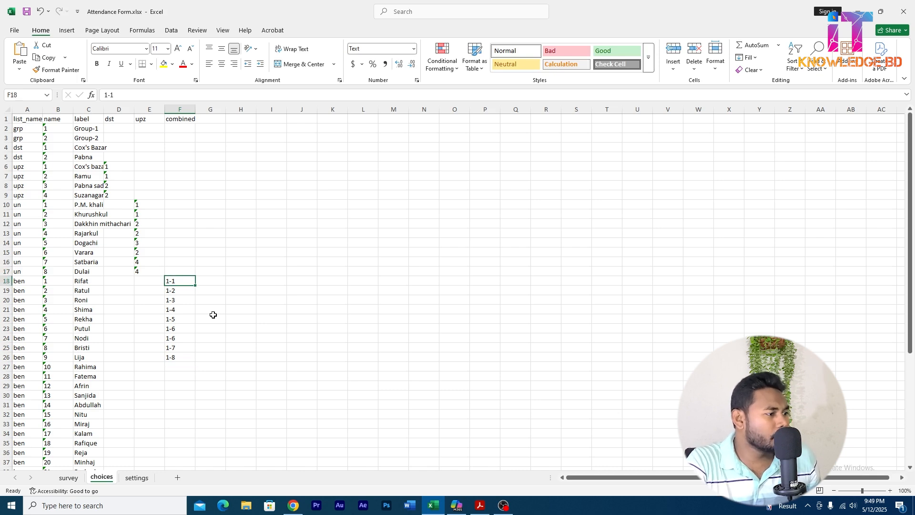
Enter the combined codes 2-1 in F27 and 2-2 in F28 for the next two beneficiaries.
key(shift+Down)
key(Down)
key(Down)
key(Down)
key(Down)
key(Down)
key(Down)
key(Down)
key(Down)
key(Down)
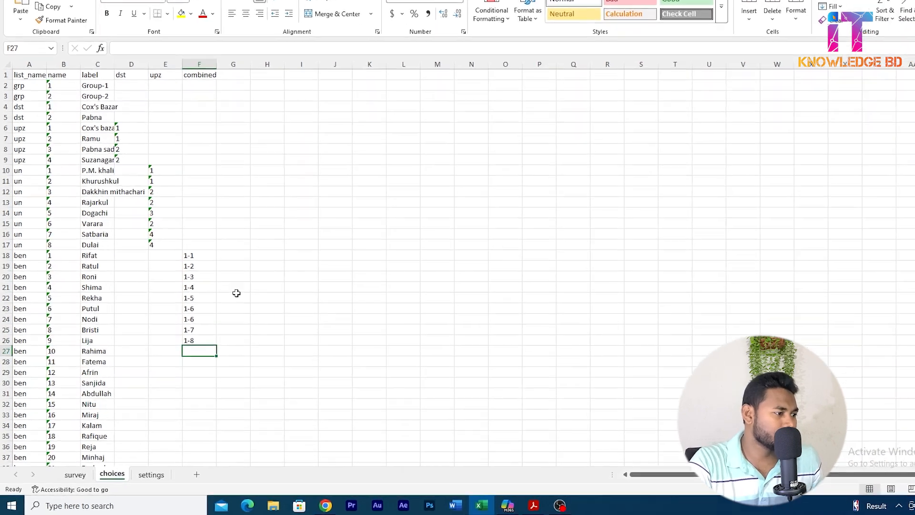
text(2-1)
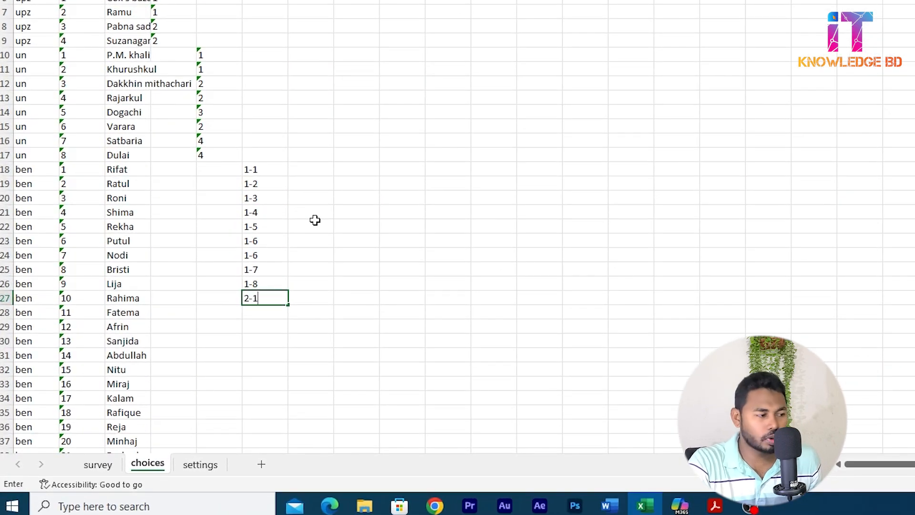
key(Return)
text(2-2)
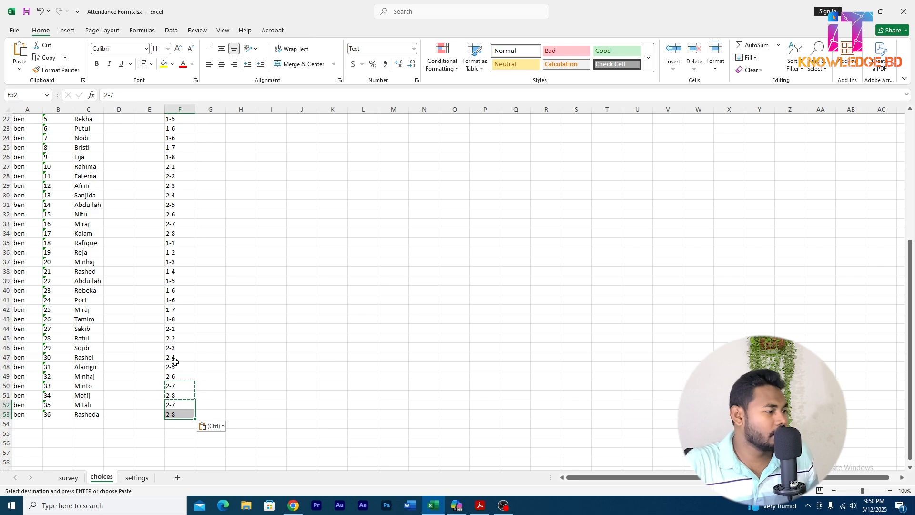
Review the combined codes against the beneficiary and union lists, using row 48 with code 2-5 as the example.
scroll(188, 336, up, 5)
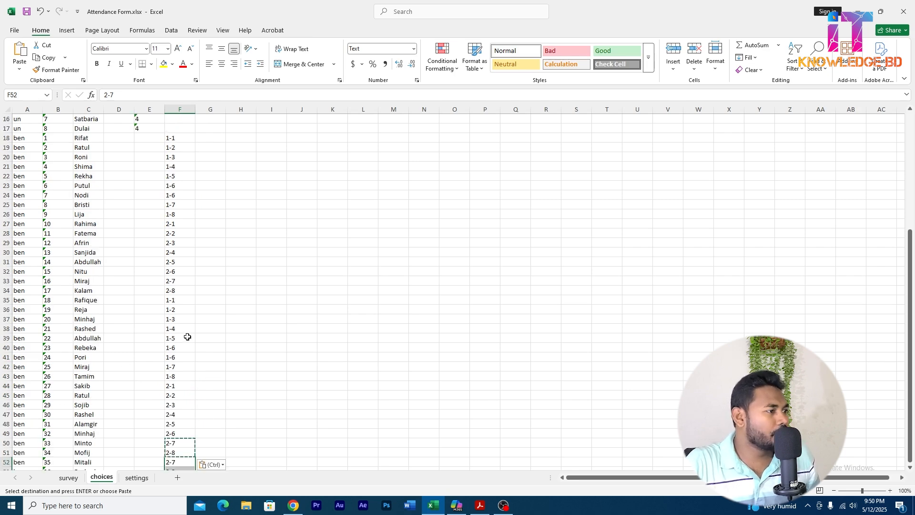
scroll(187, 337, down, 5)
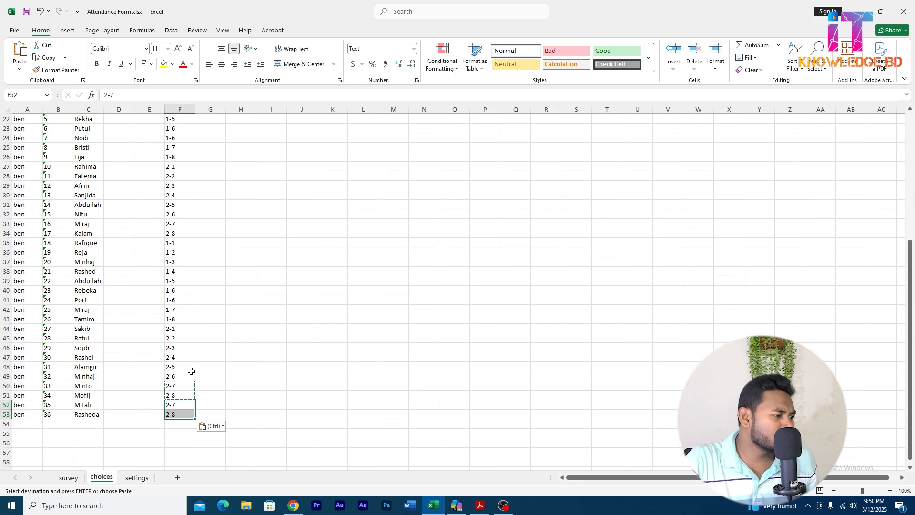
click(174, 366)
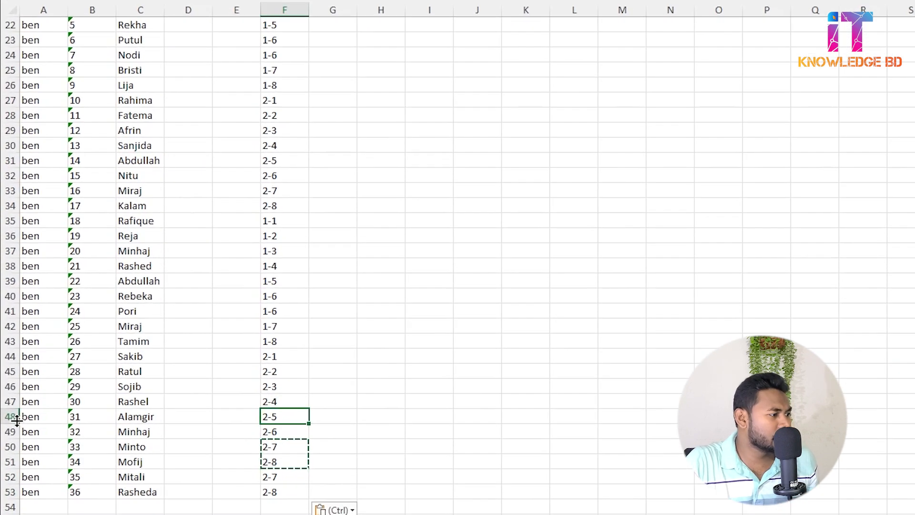
click(8, 392)
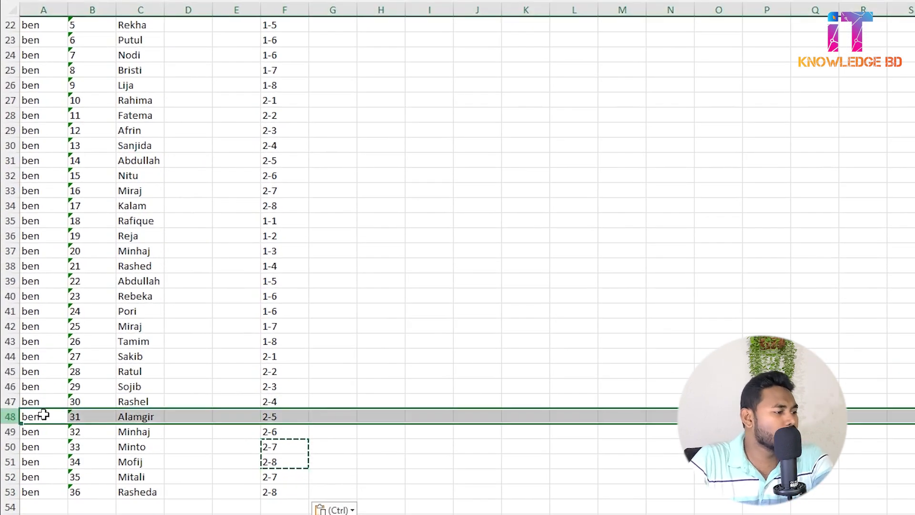
click(298, 416)
scroll(270, 361, up, 2)
scroll(269, 361, up, 3)
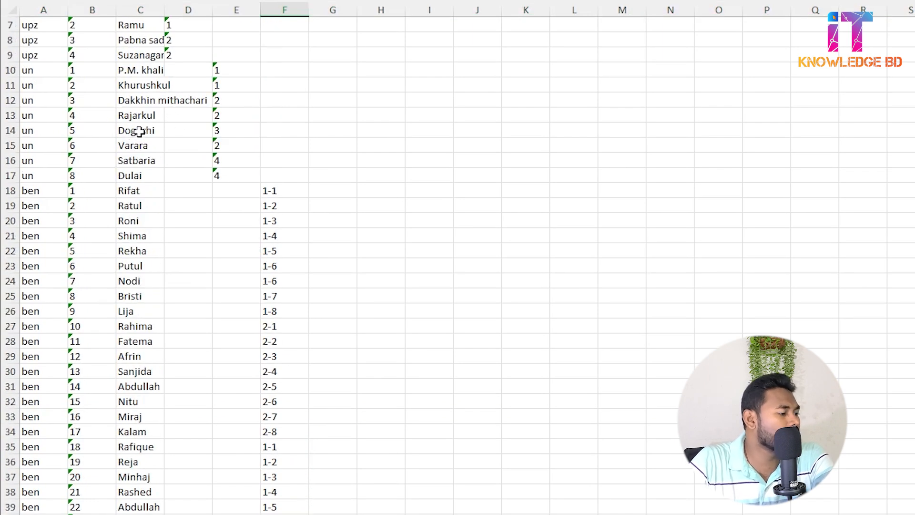
scroll(279, 352, down, 6)
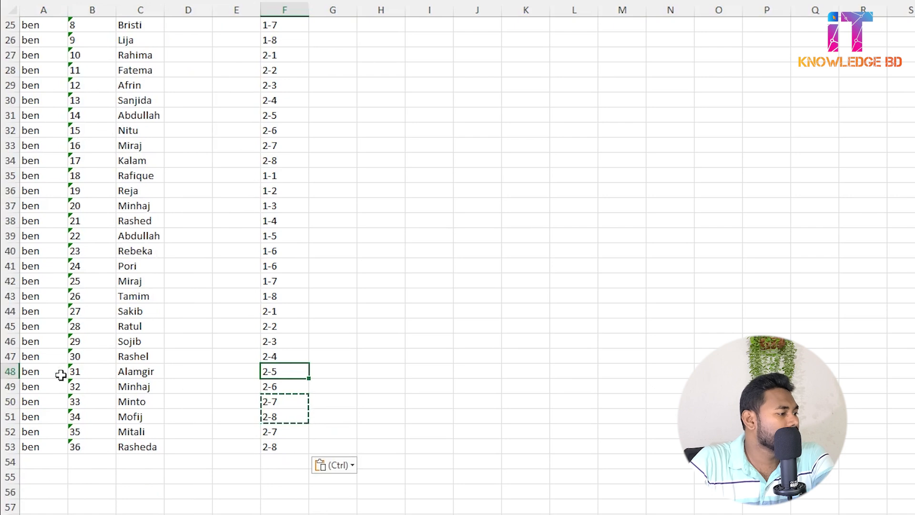
click(6, 372)
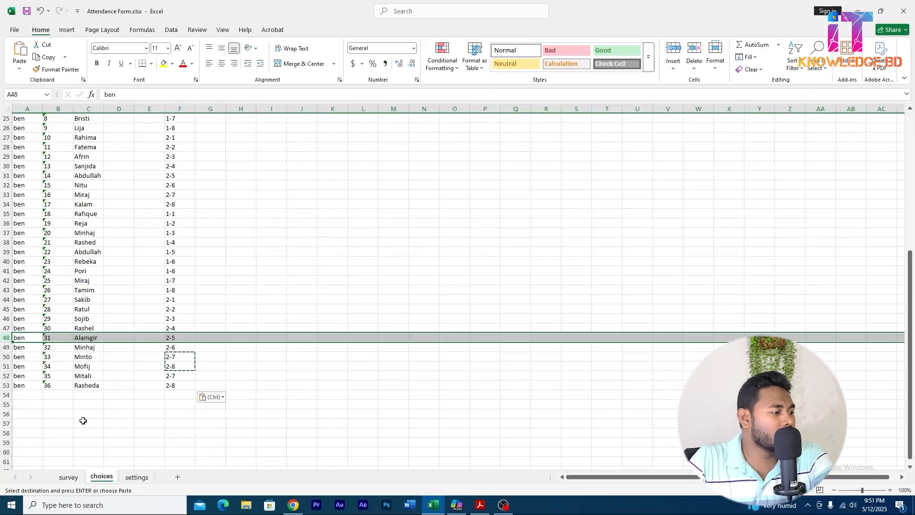
On the survey sheet, widen column E and enter the header calculation in E1.
click(67, 479)
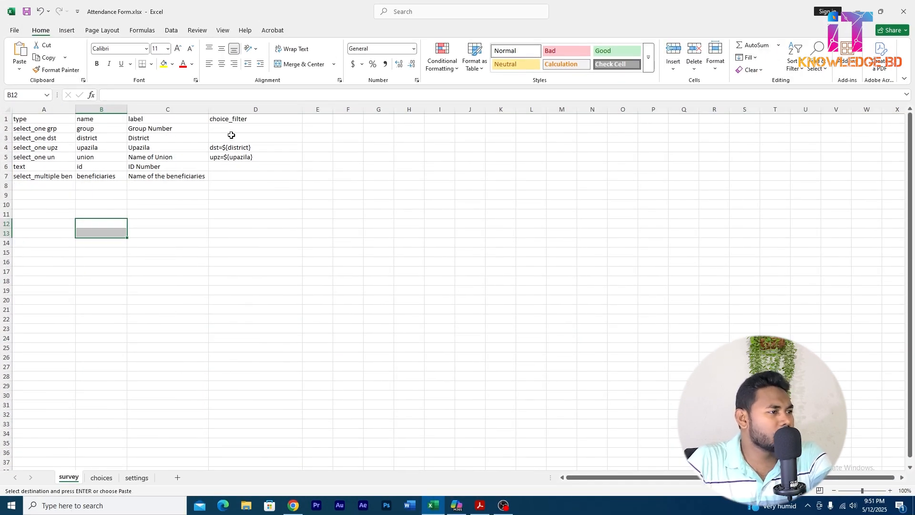
drag(333, 109, 366, 110)
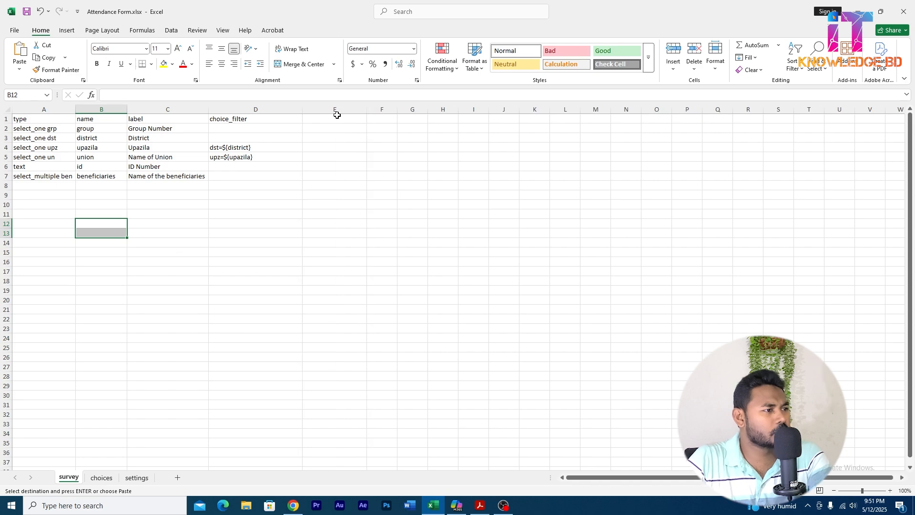
click(335, 119)
text(ca)
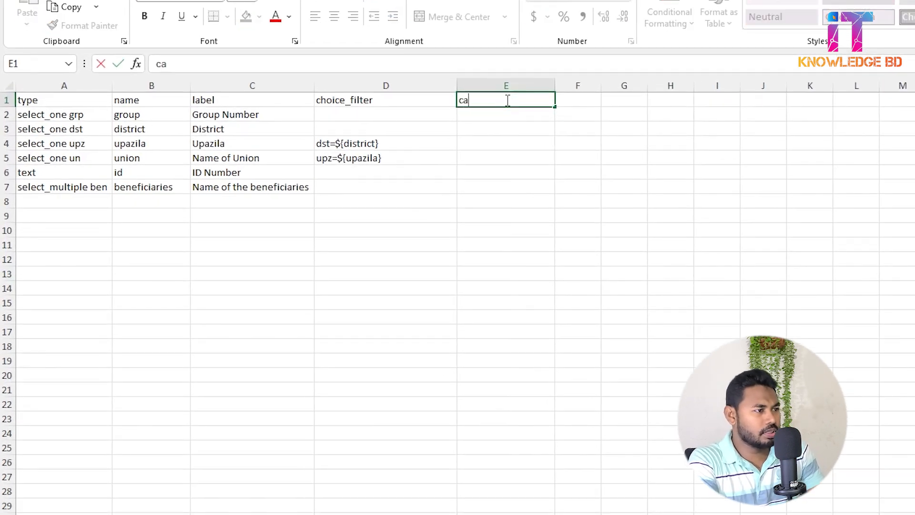
text(lcula)
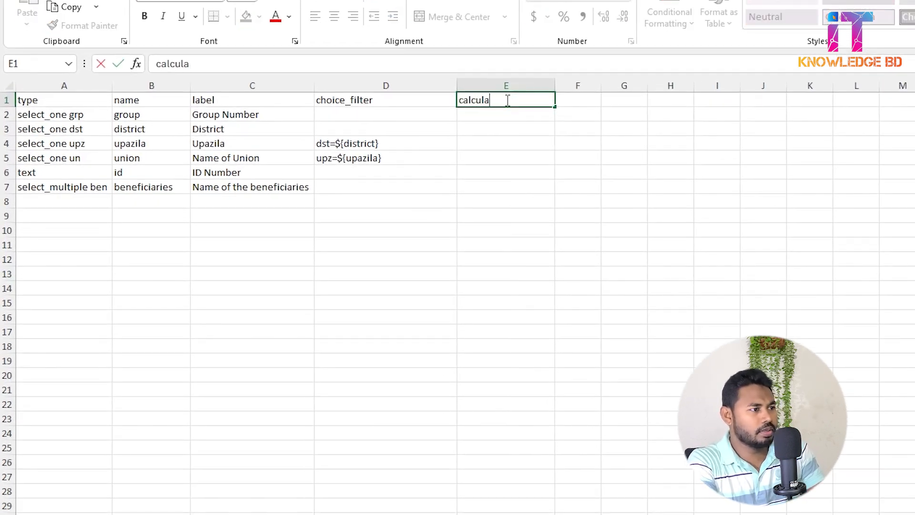
text(tion)
key(Return)
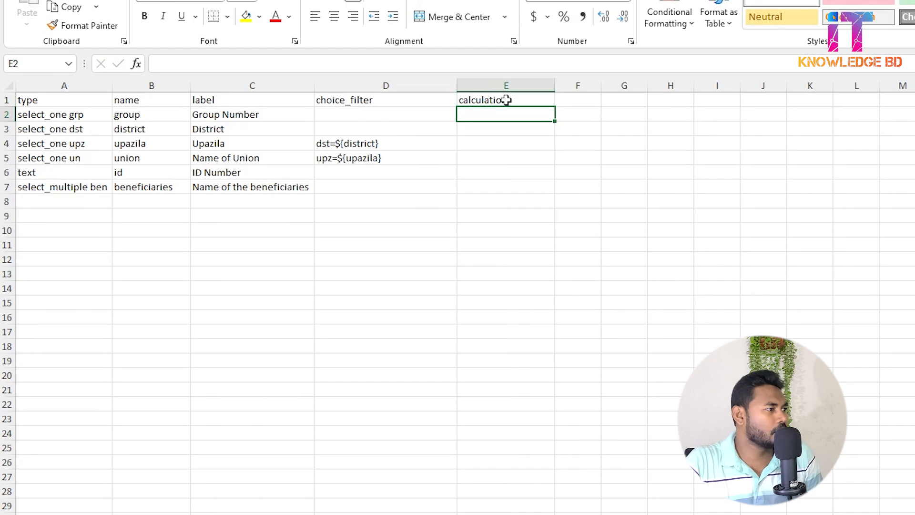
Insert a blank row above the select_multiple ben question in row 7 of the survey sheet.
click(60, 186)
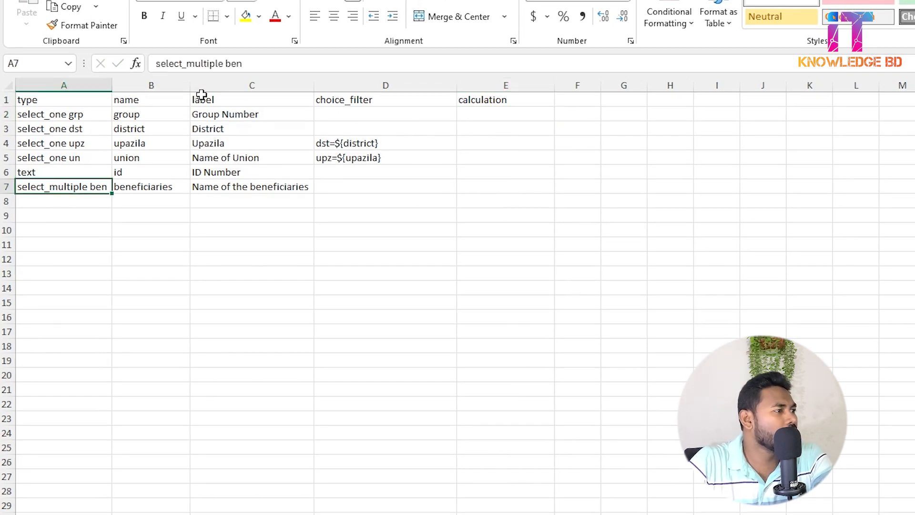
drag(251, 64, 225, 63)
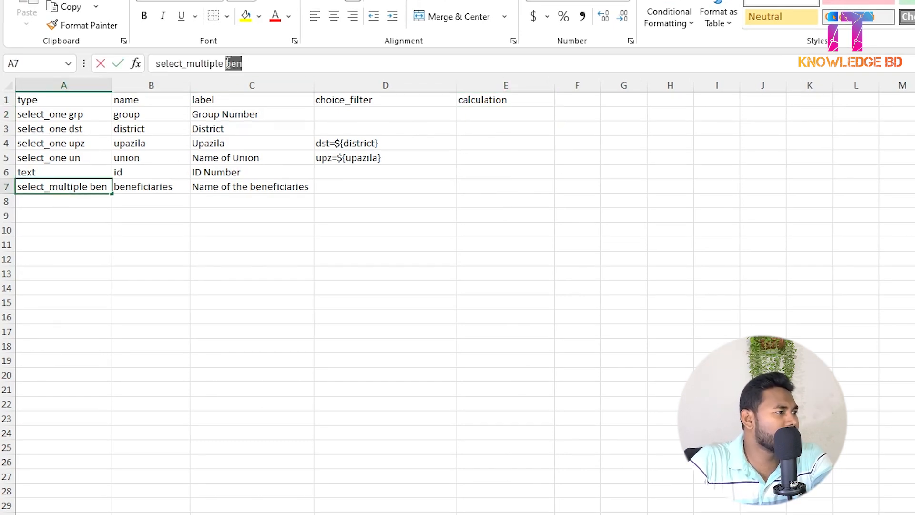
right_click(7, 186)
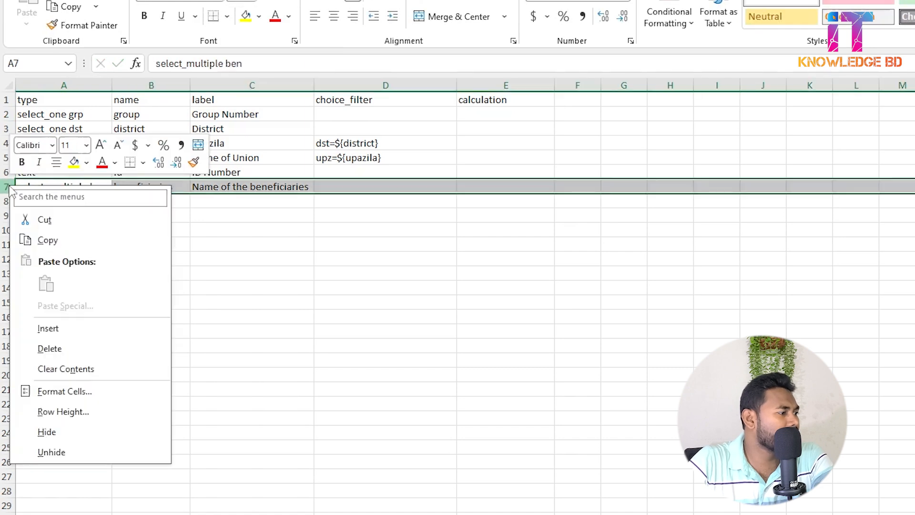
click(58, 335)
Fill the new row 7 with type calculate and name combined_filter.
click(53, 188)
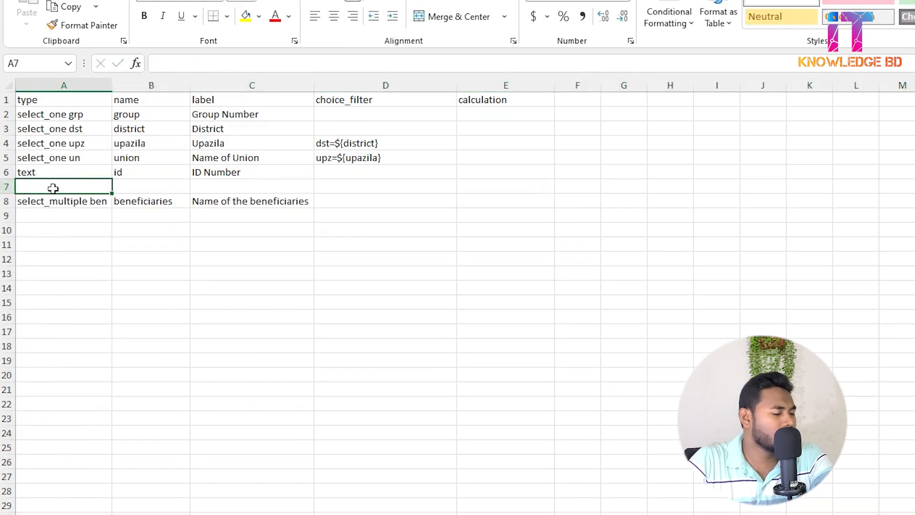
text(ca)
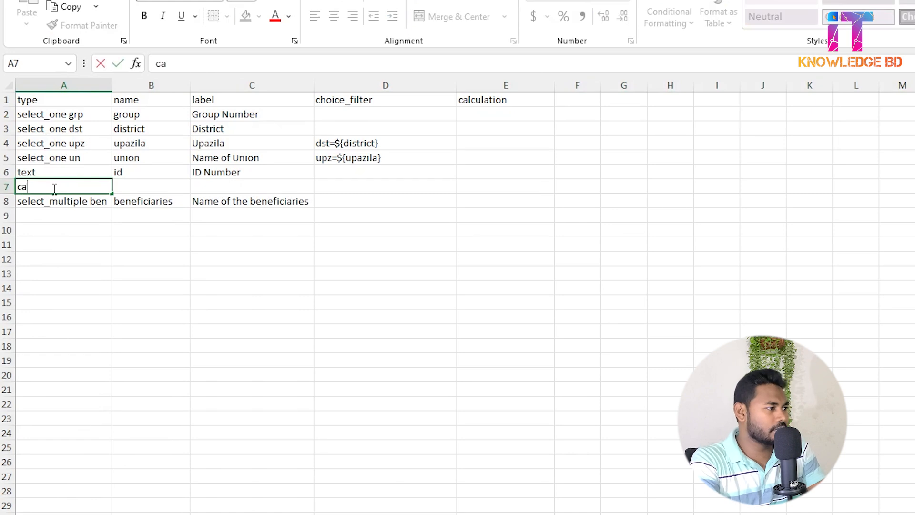
text(lculate)
key(Tab)
text(com)
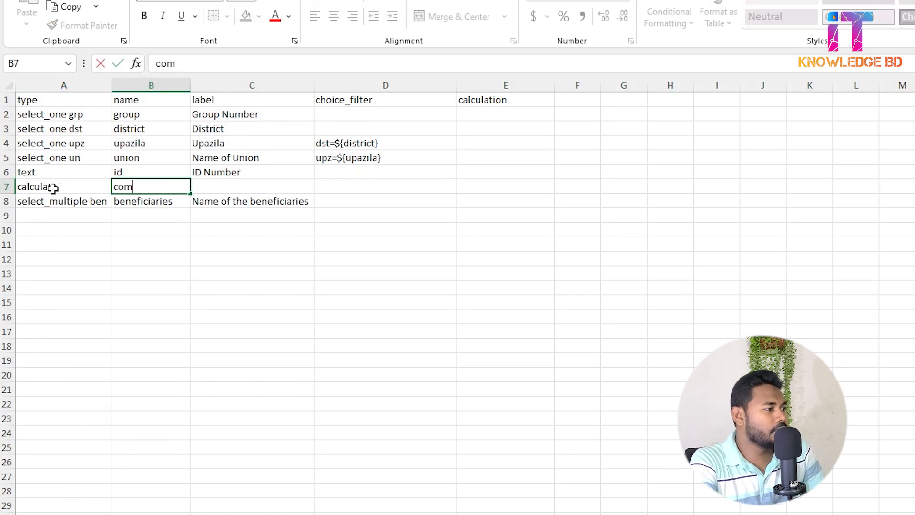
text(bined_fil)
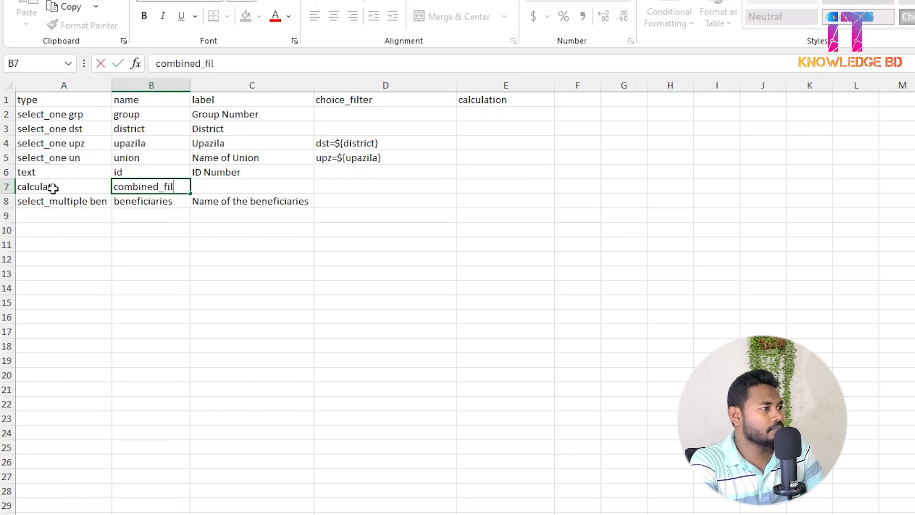
text(ter)
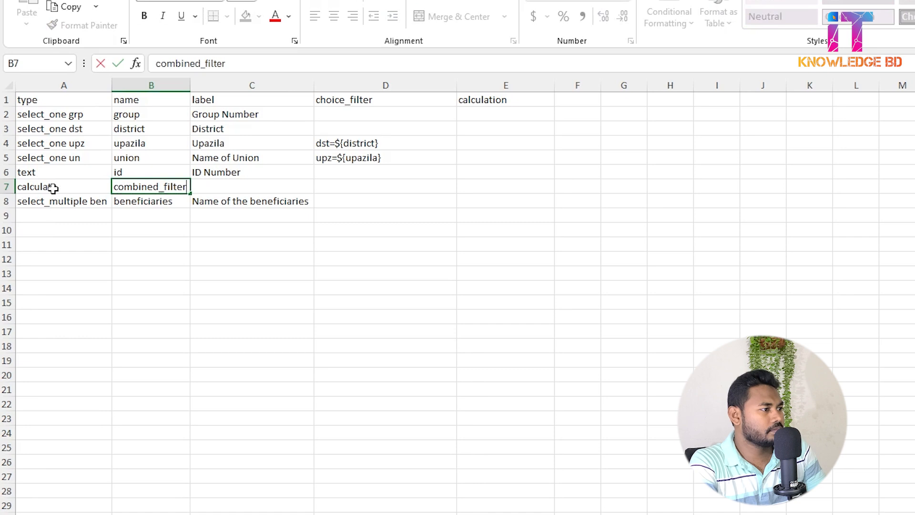
key(Tab)
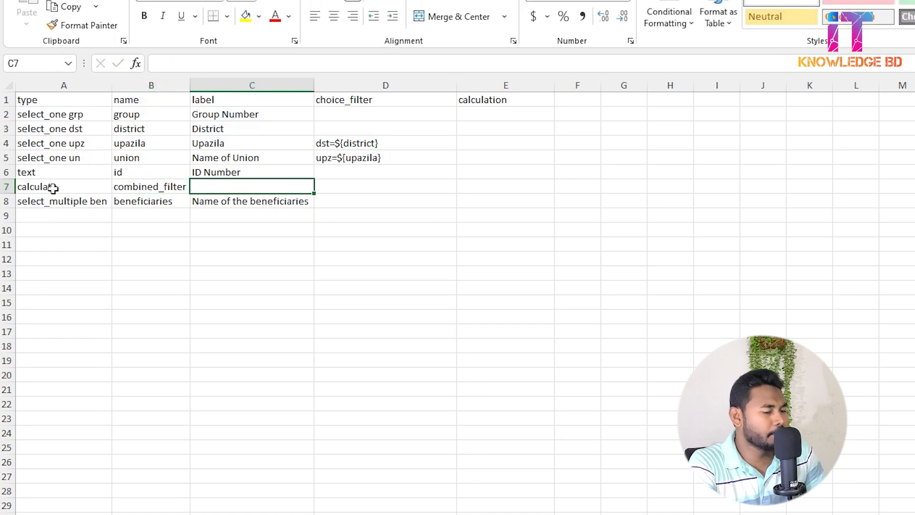
Begin the combined_filter calculation in E7 with concat${group}, including the trailing comma.
click(495, 182)
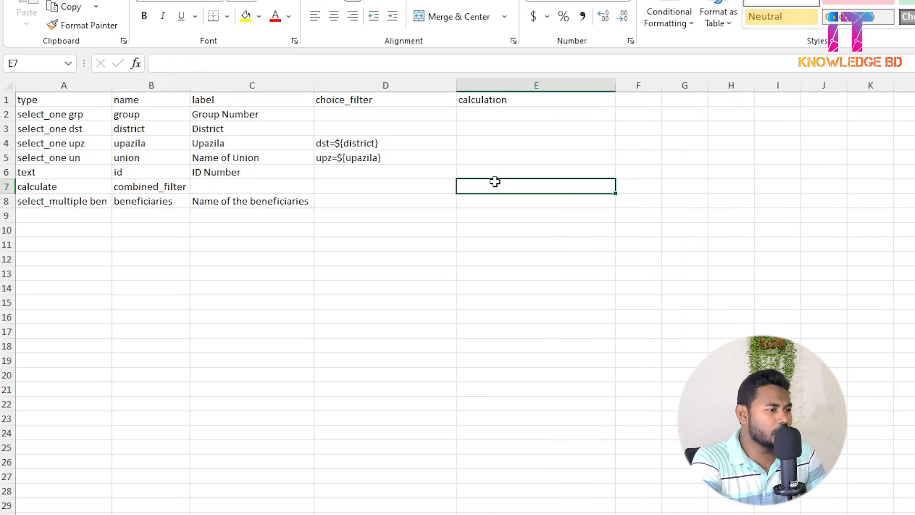
text(can)
key(BackSpace)
key(BackSpace)
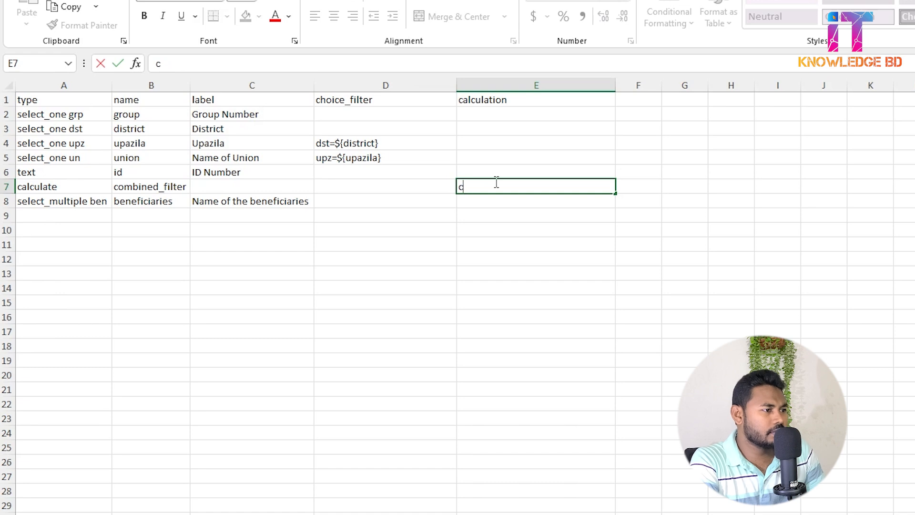
text(oncat)
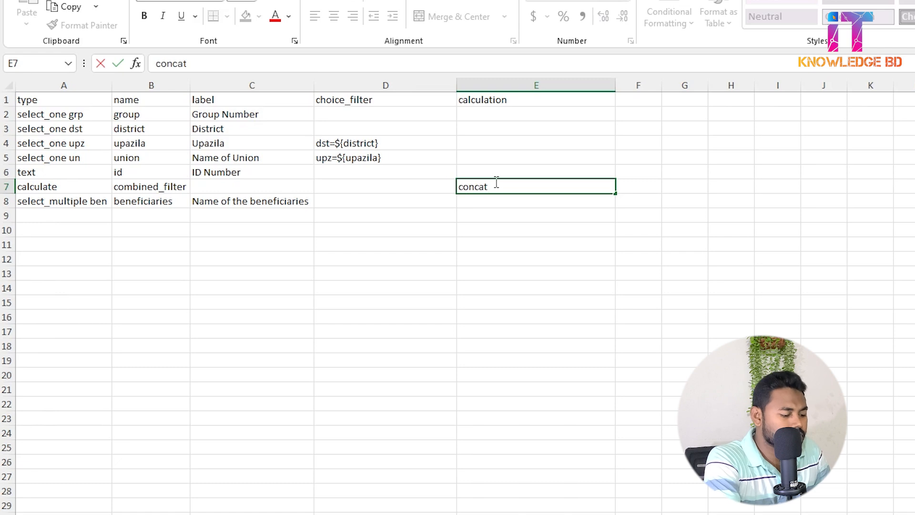
text($)
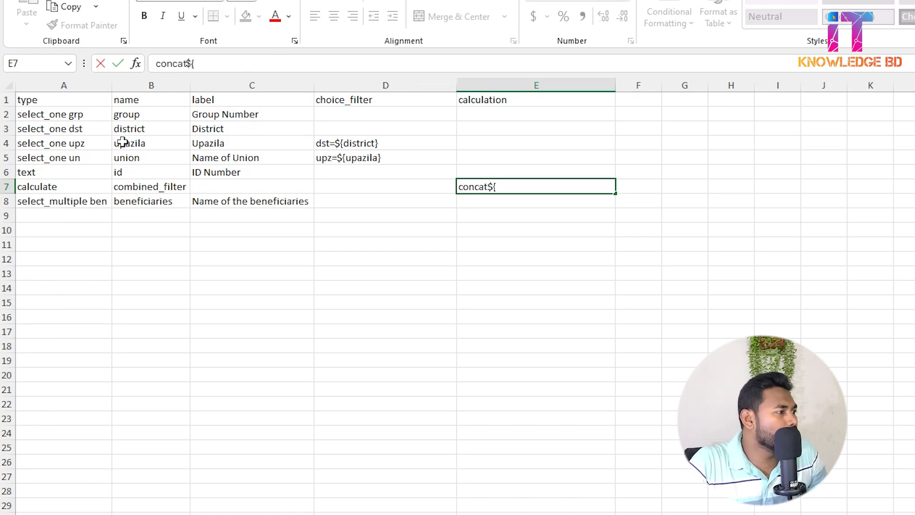
text({)
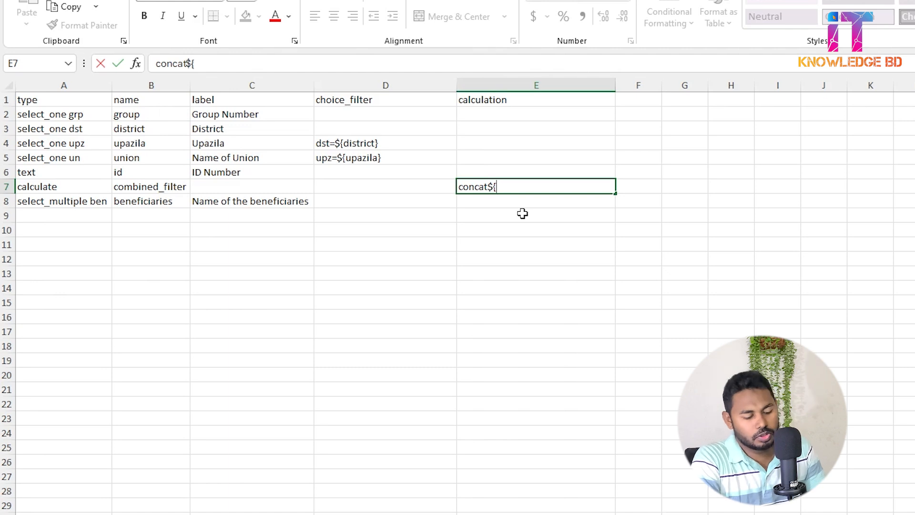
text(group)
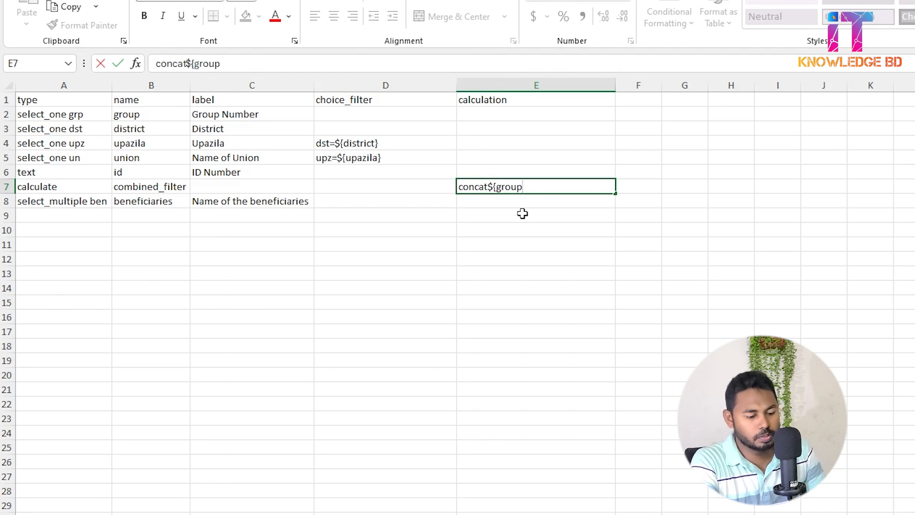
text(})
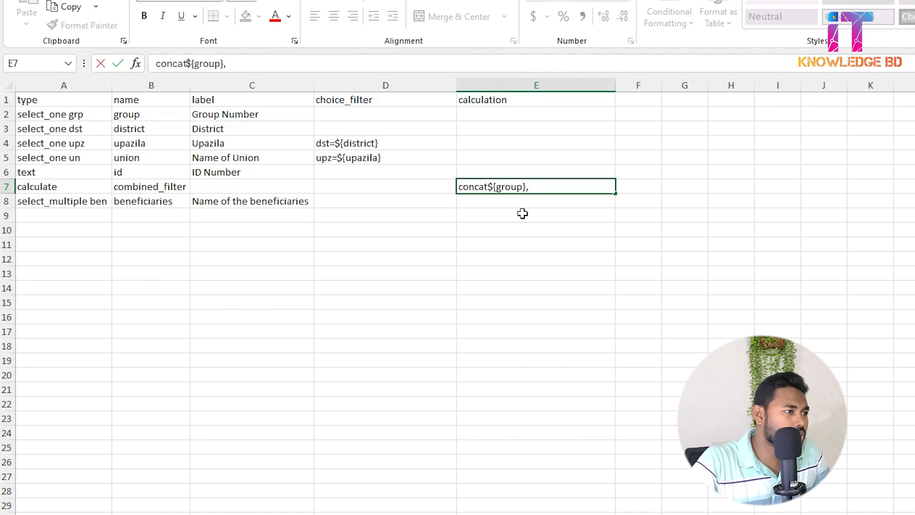
text(,)
Complete the combined_filter calculation in E7 by appending "-",${union} after the group reference.
click(287, 71)
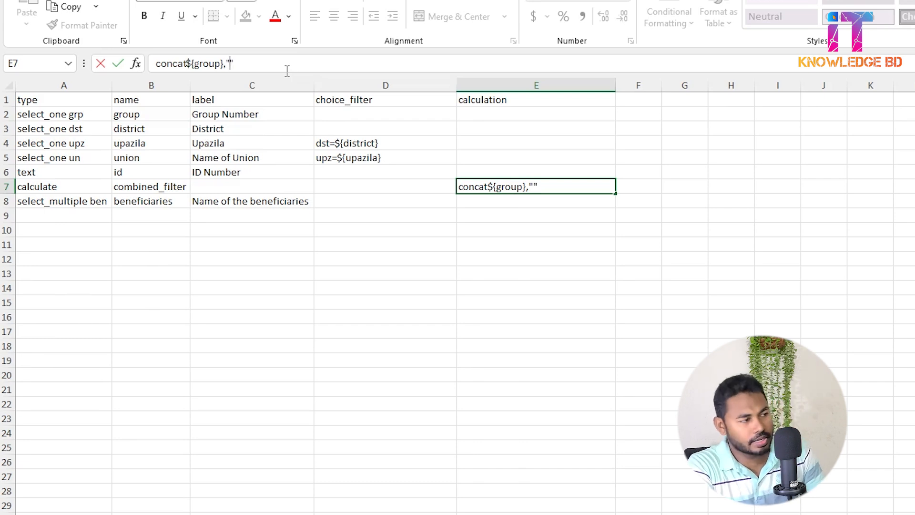
text(-)
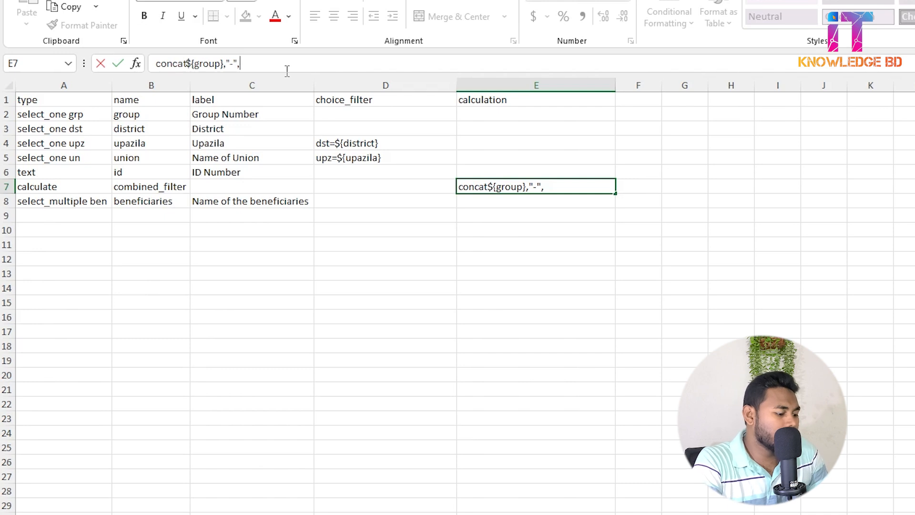
text(,$)
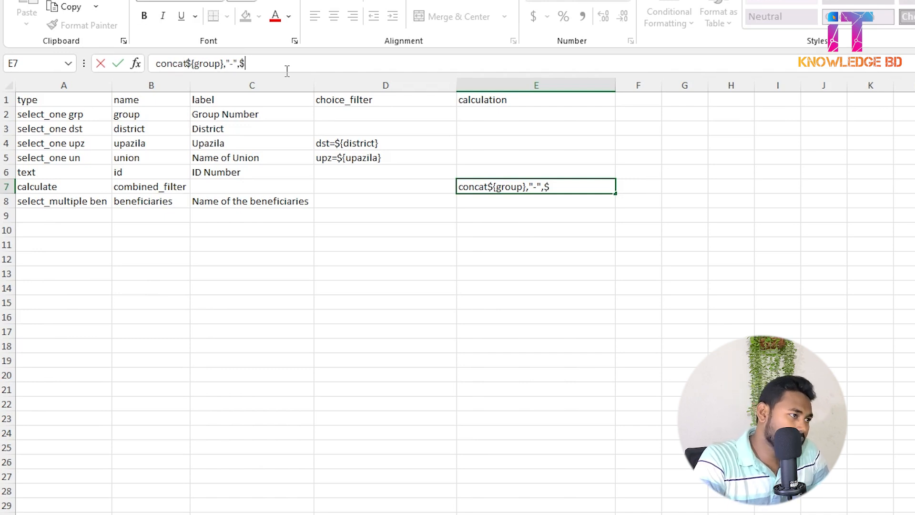
text({})
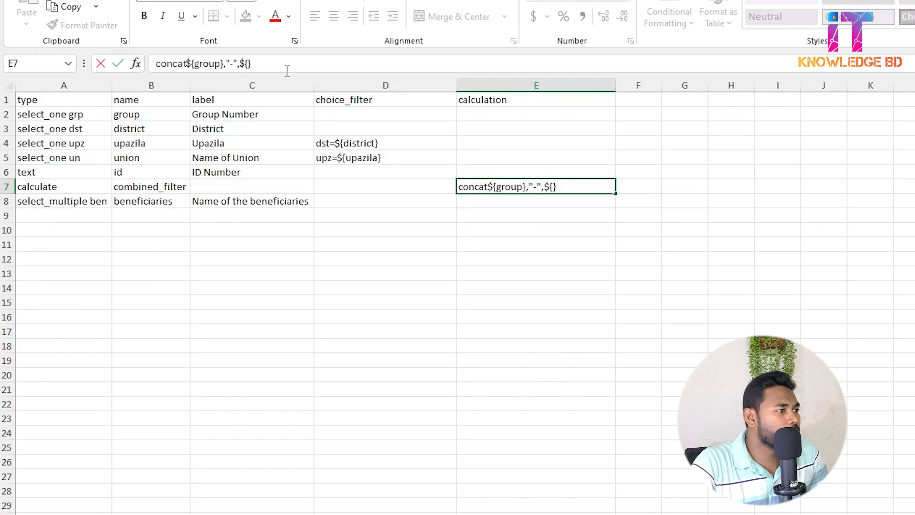
text(union)
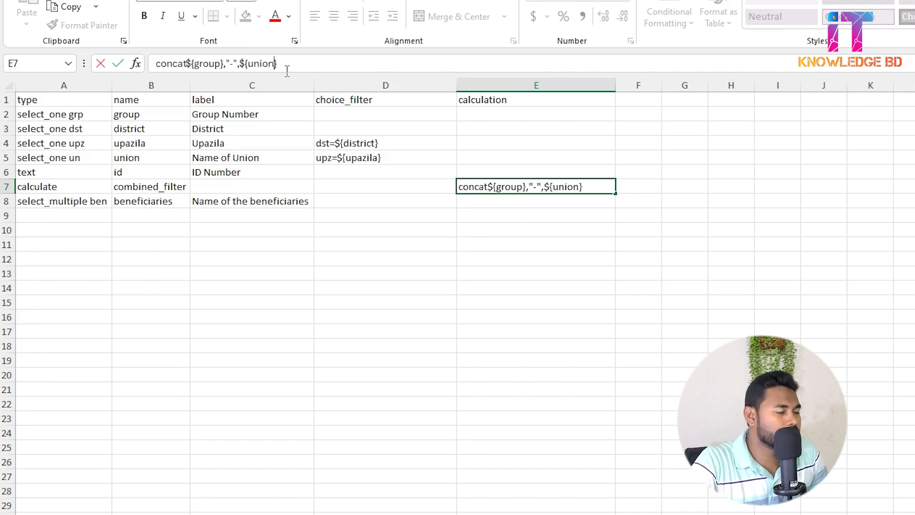
key(Return)
Begin the choice_filter of the beneficiaries question in D8 with combined=${}.
click(499, 190)
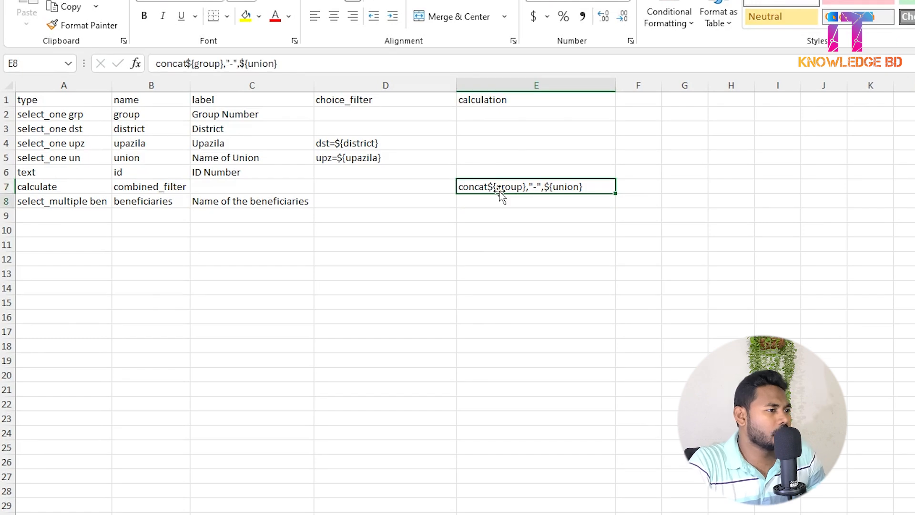
key(Down)
key(Left)
key(Left)
key(Left)
key(Left)
key(Right)
key(Right)
key(Right)
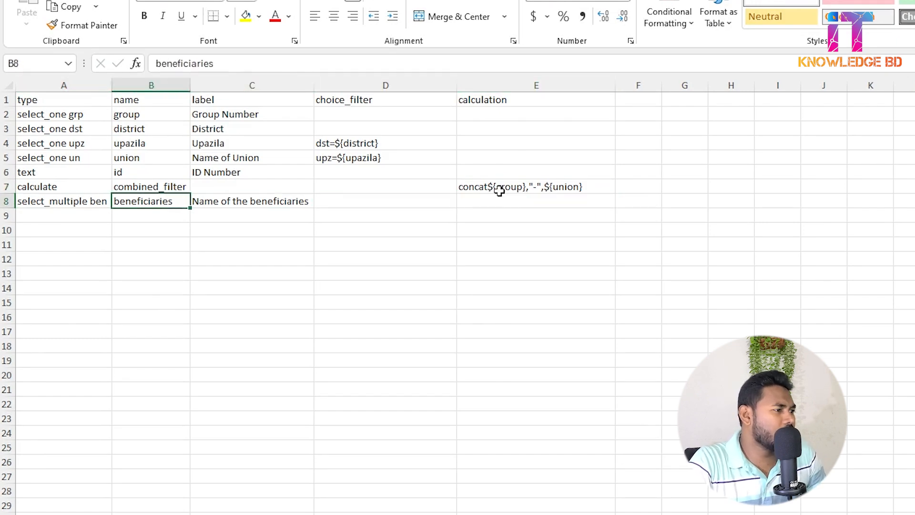
text(c)
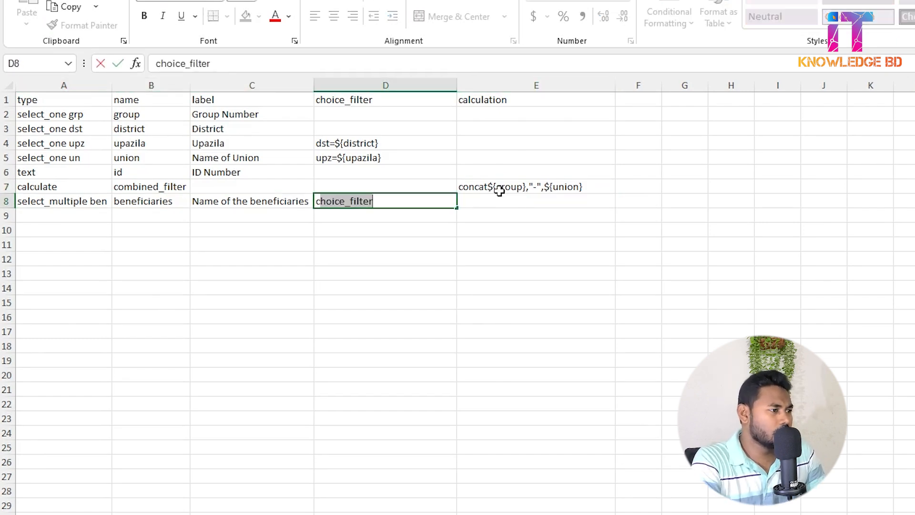
text(ombi)
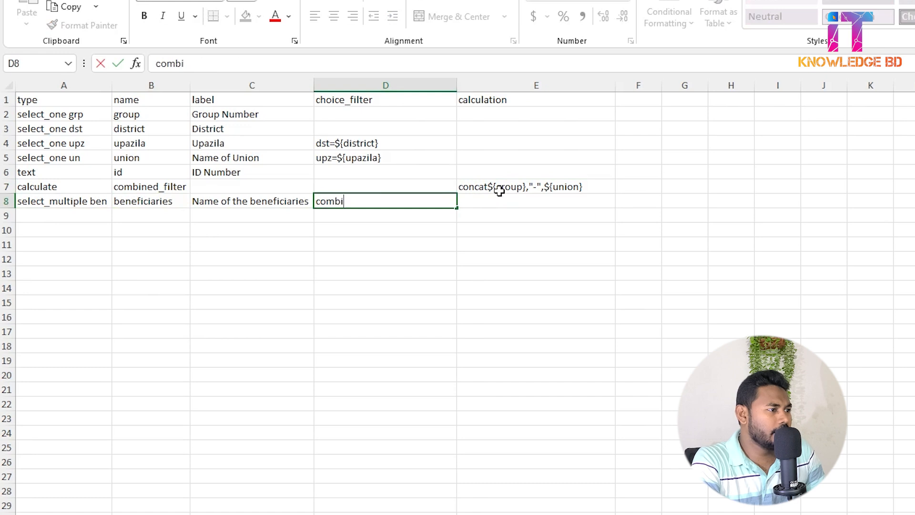
text(ned)
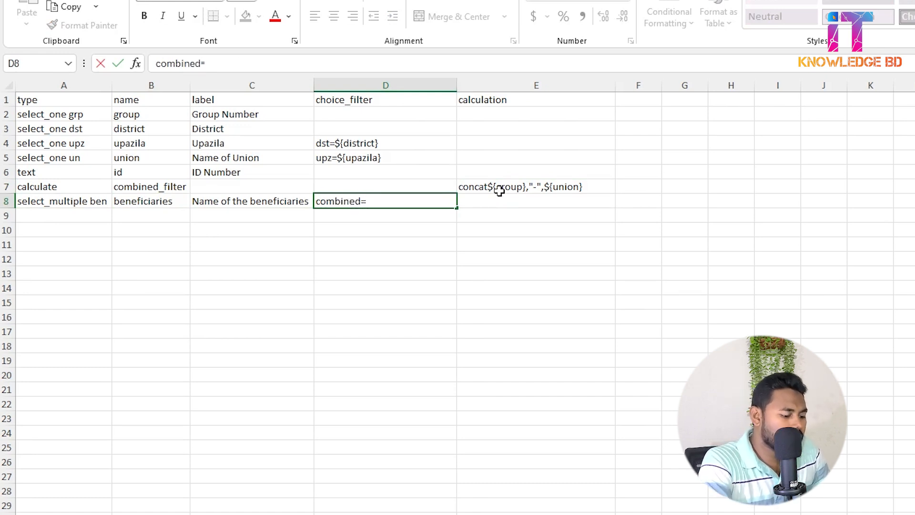
text(=$)
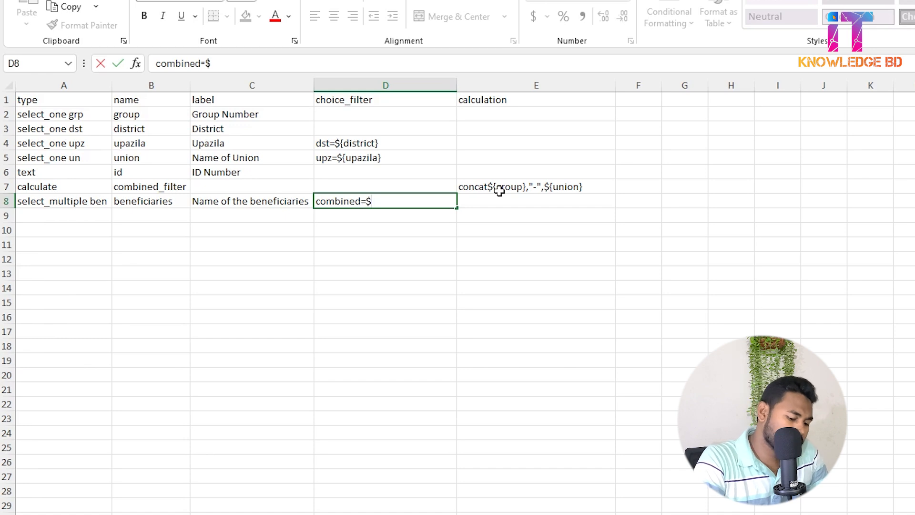
text({})
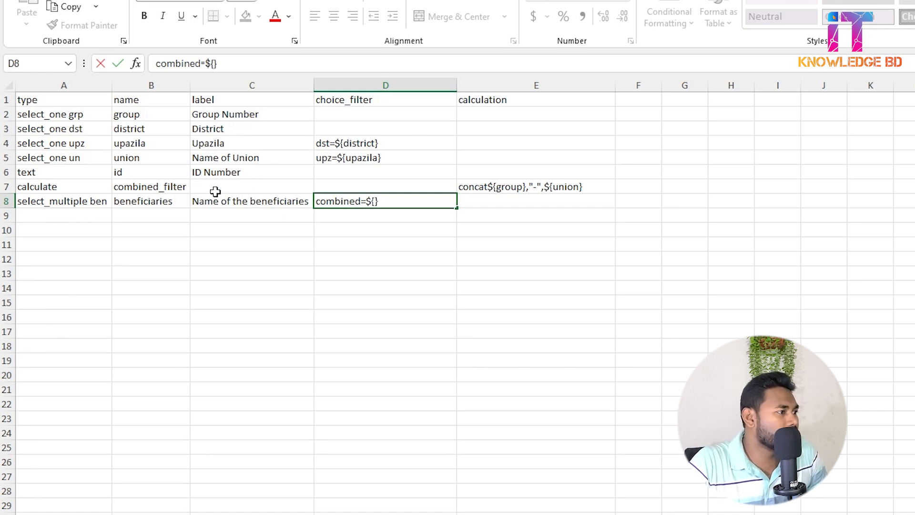
Copy the name combined_filter from B7 into the braces of D8 so the filter reads combined=${combined_filter}.
click(160, 187)
drag(226, 63, 97, 52)
key(ctrl+c)
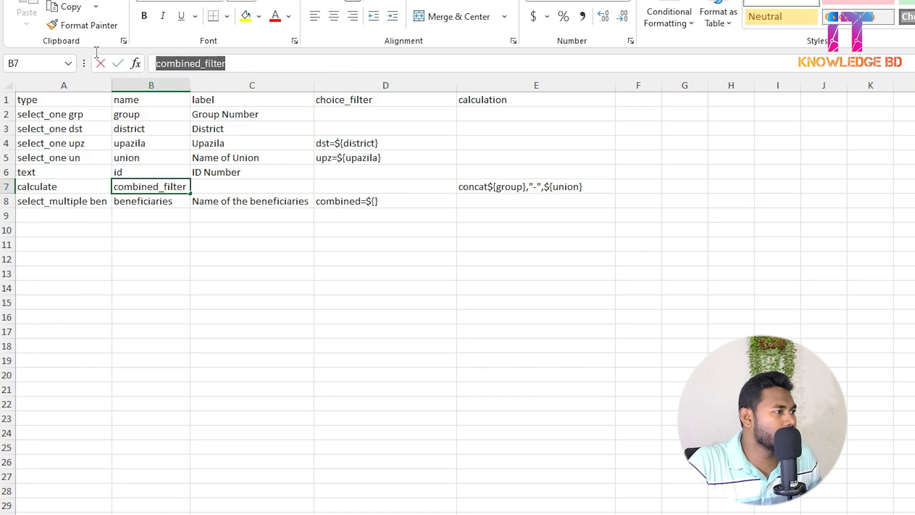
click(387, 204)
click(248, 65)
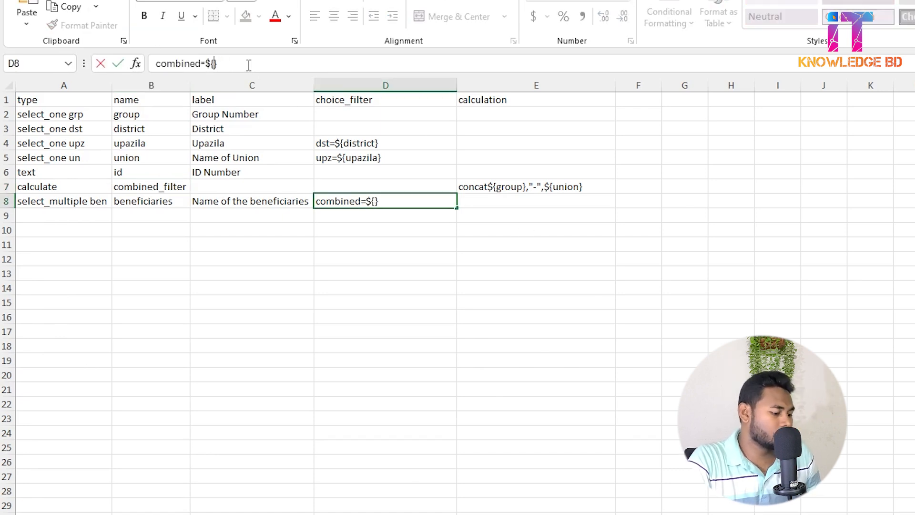
key(ctrl+v)
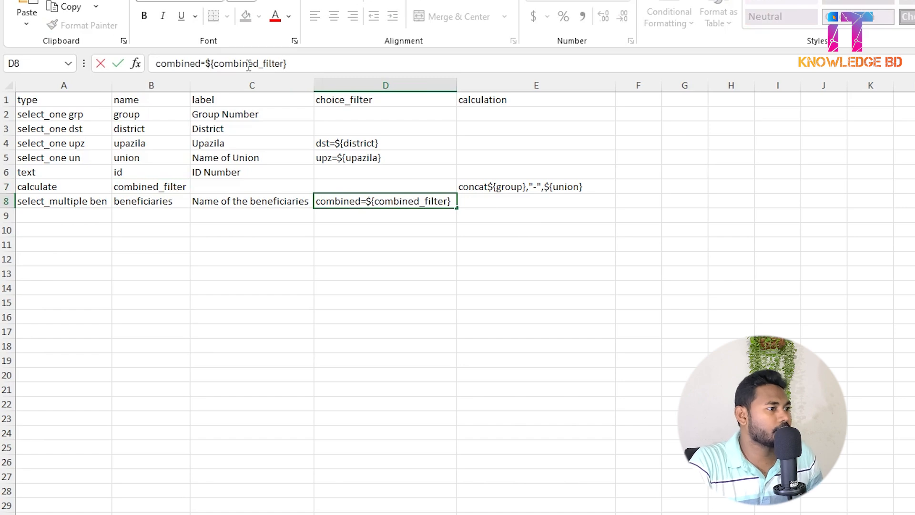
key(Return)
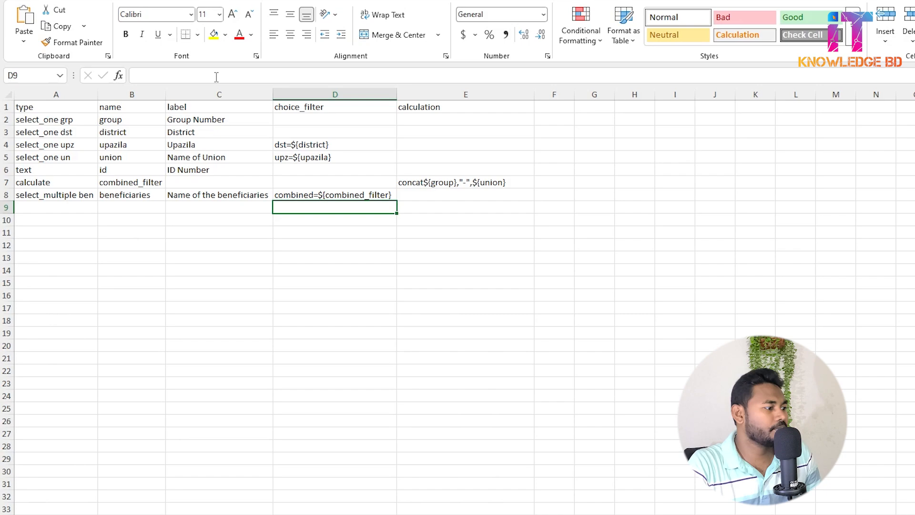
click(120, 258)
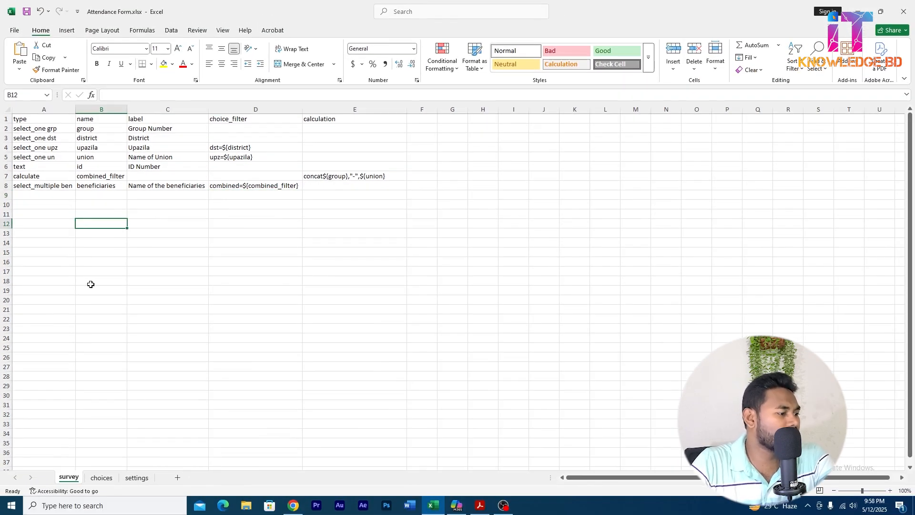
Switch to KoboToolbox in Chrome and start a new project by uploading the Attendance Form XLSForm.
click(293, 509)
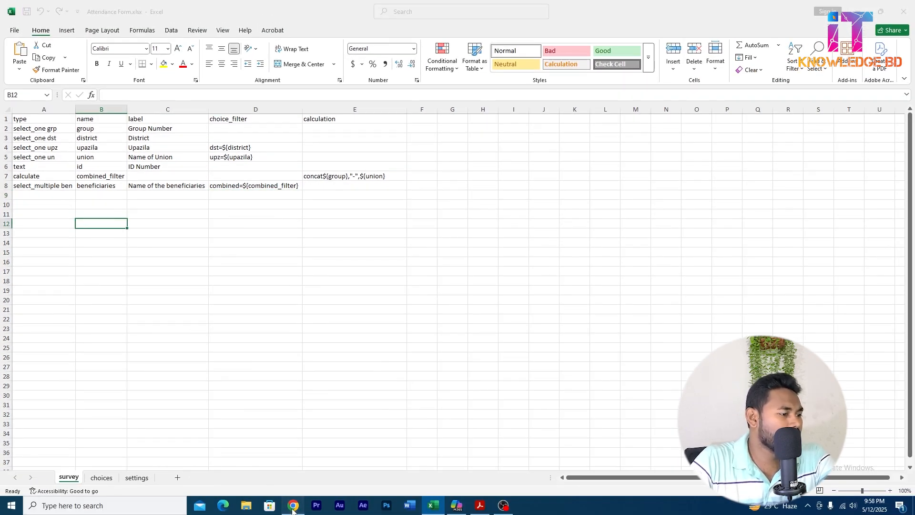
click(70, 106)
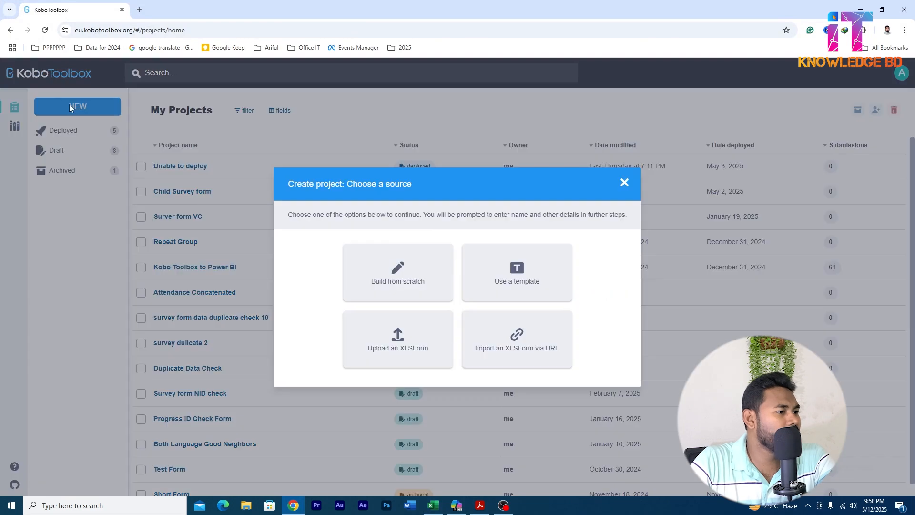
click(398, 348)
click(373, 241)
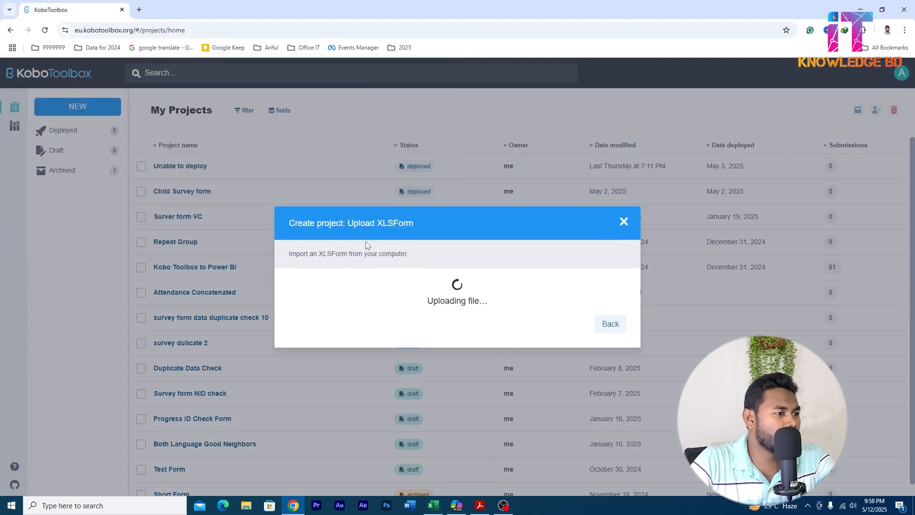
Create the project as Attendance Form combined, with sector Educational Services / Higher Education and a country selected.
click(367, 252)
text(combined)
click(320, 318)
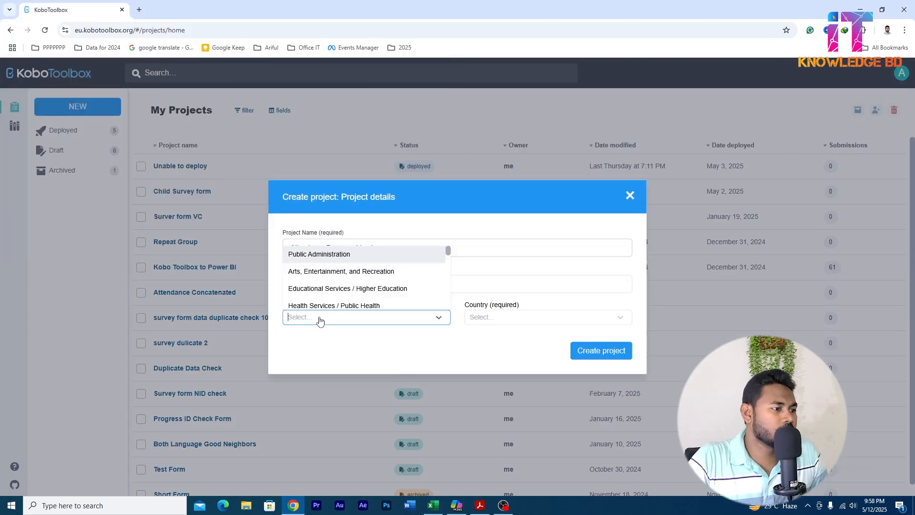
click(348, 288)
click(499, 317)
click(491, 274)
click(601, 351)
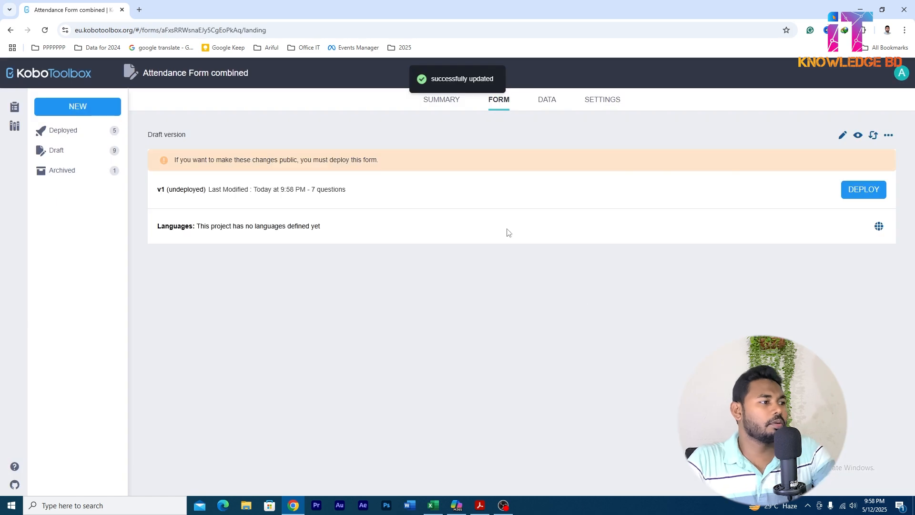
Preview the Attendance Form combined draft and examine how its concat calculation is evaluated.
click(858, 136)
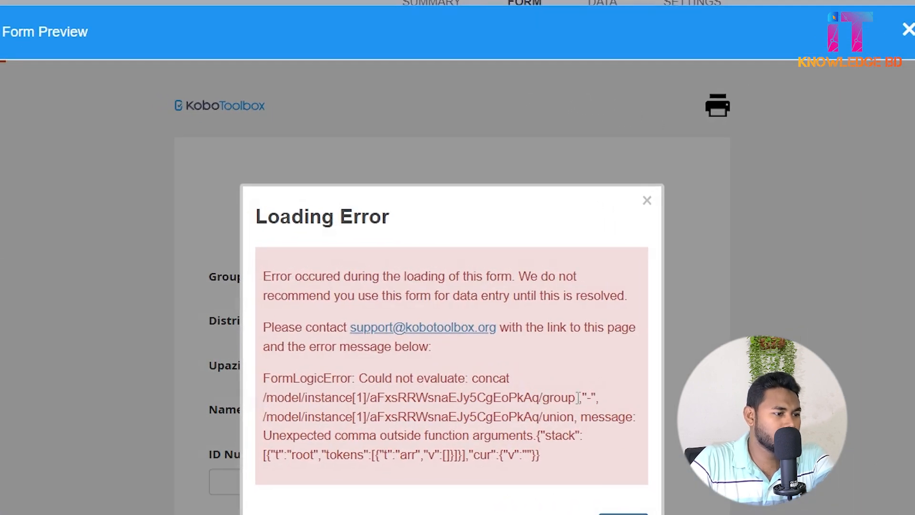
drag(578, 397, 599, 397)
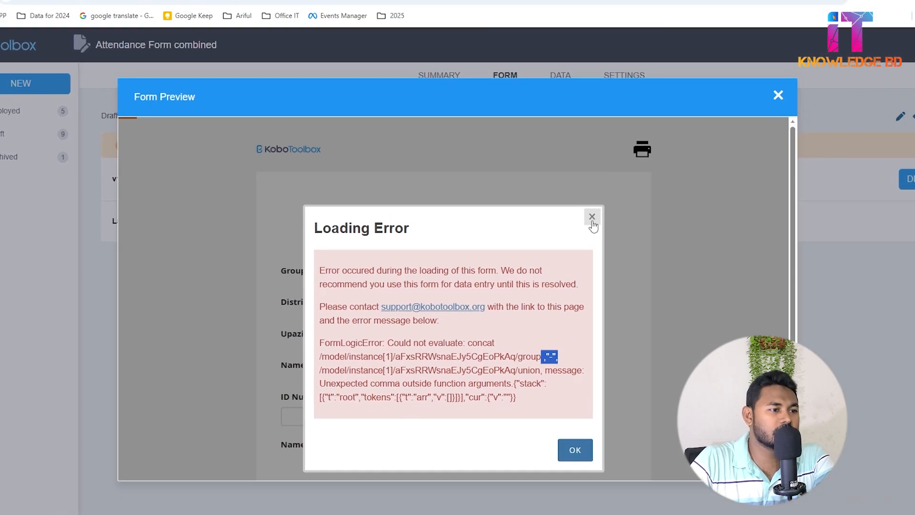
click(592, 216)
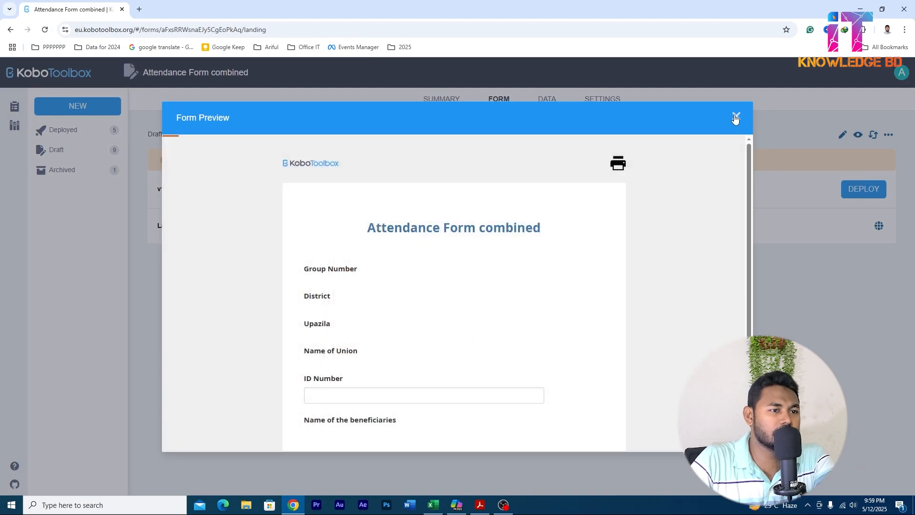
click(735, 117)
Switch to the Excel workbook and enclose the concat arguments of the E7 calculation in parentheses.
click(433, 504)
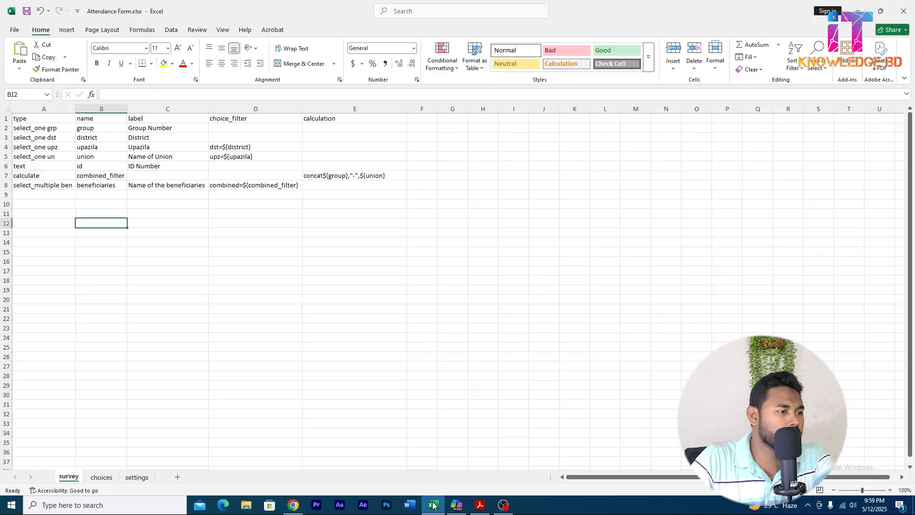
click(328, 177)
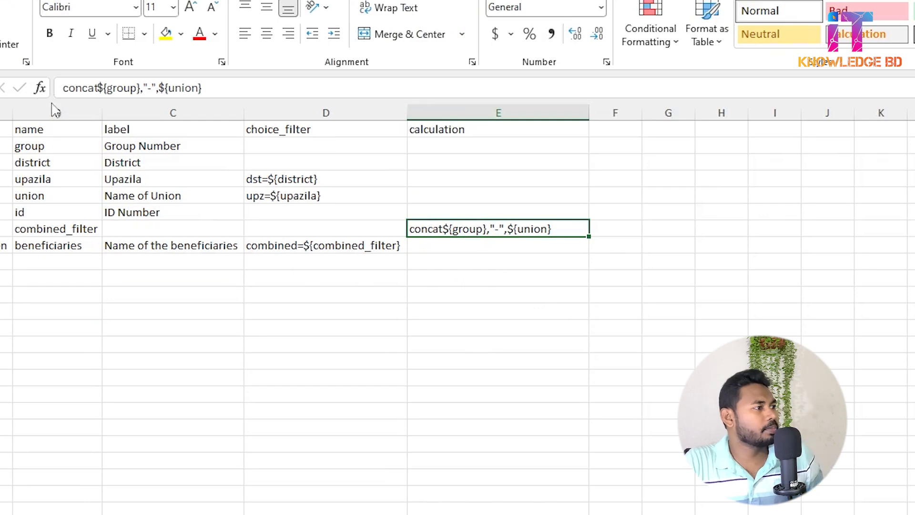
click(95, 88)
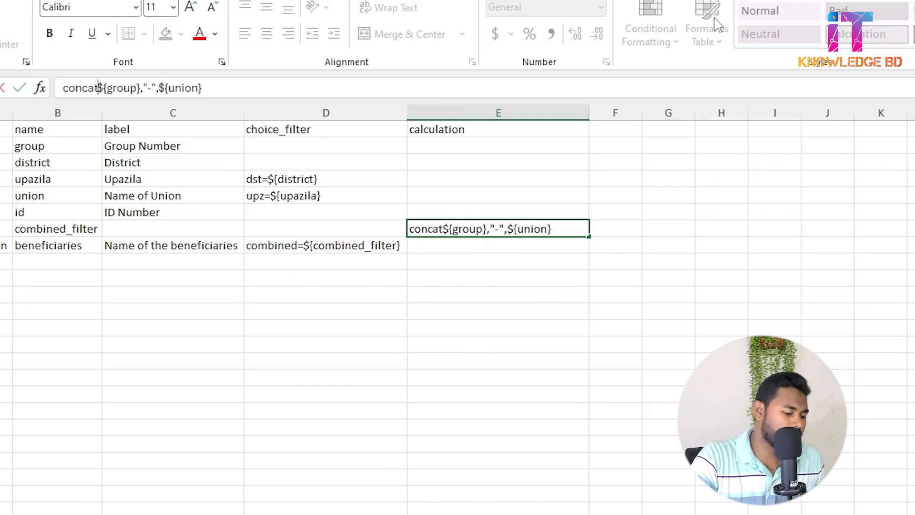
text(()
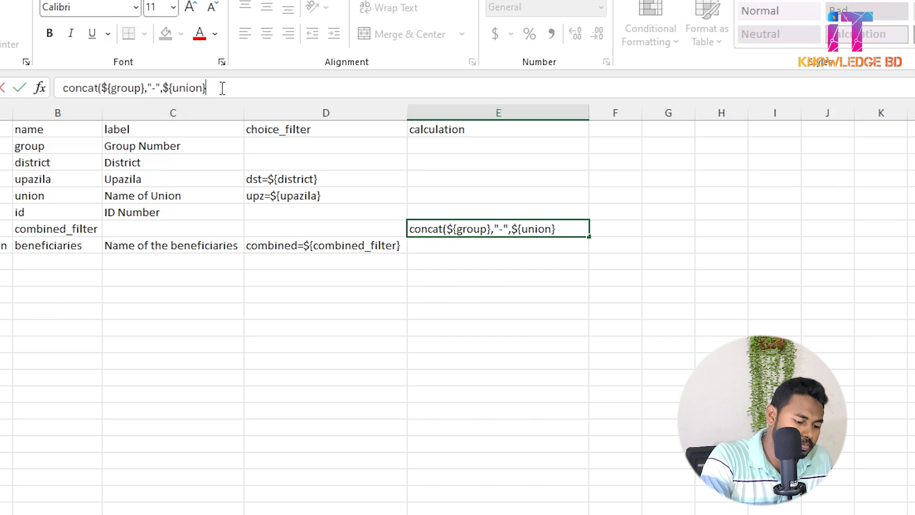
text())
Replace the double-quoted hyphen in E7 with a single-quoted one so the calculation reads concat(${group},'-',${union}).
key(Left)
key(Left)
key(Left)
key(Left)
key(Left)
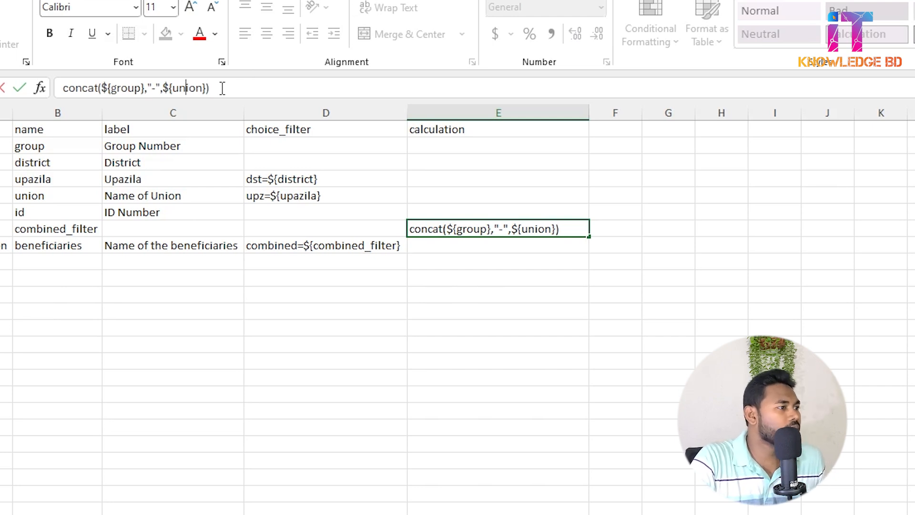
key(Left)
key(Left)
key(Left)
key(Left)
key(Left)
key(shift+Left)
key(shift+Left)
key(shift+Left)
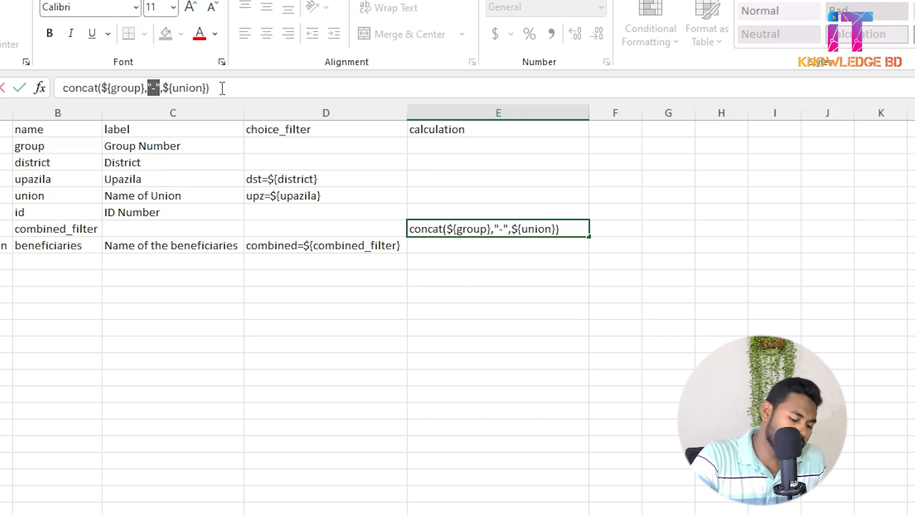
text(")
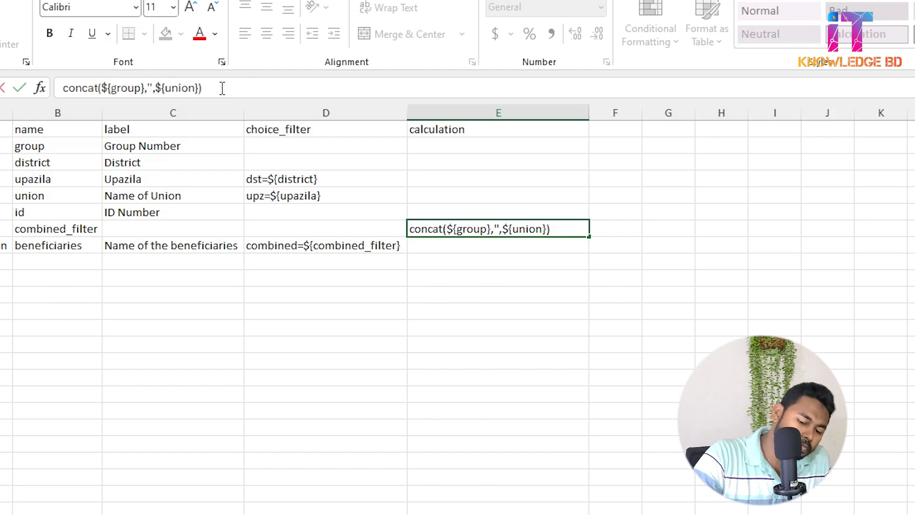
text(-)
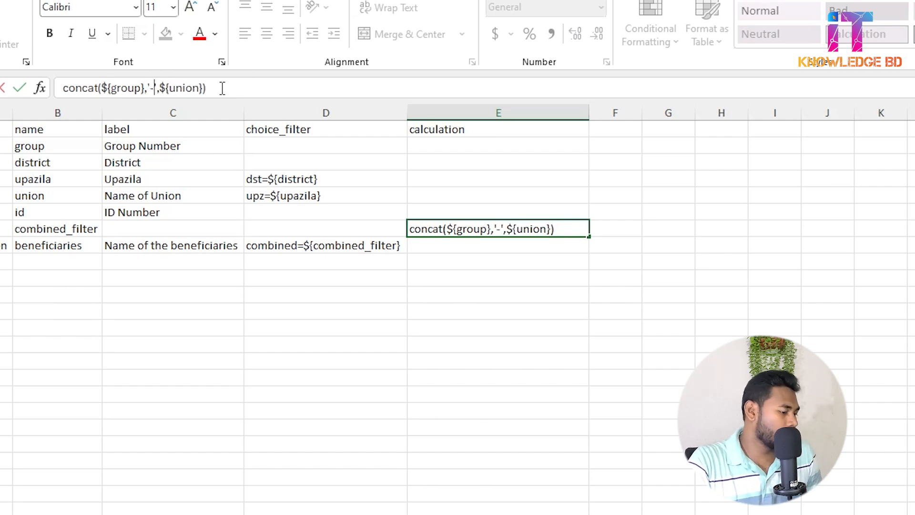
key(Escape)
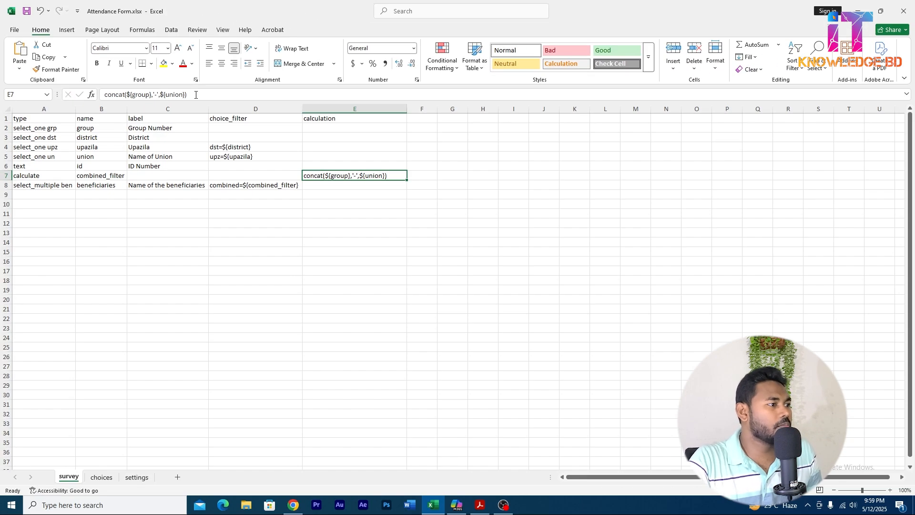
Switch to KoboToolbox and replace the Attendance Form combined draft with the updated Attendance Form.xlsx XLSForm.
click(293, 505)
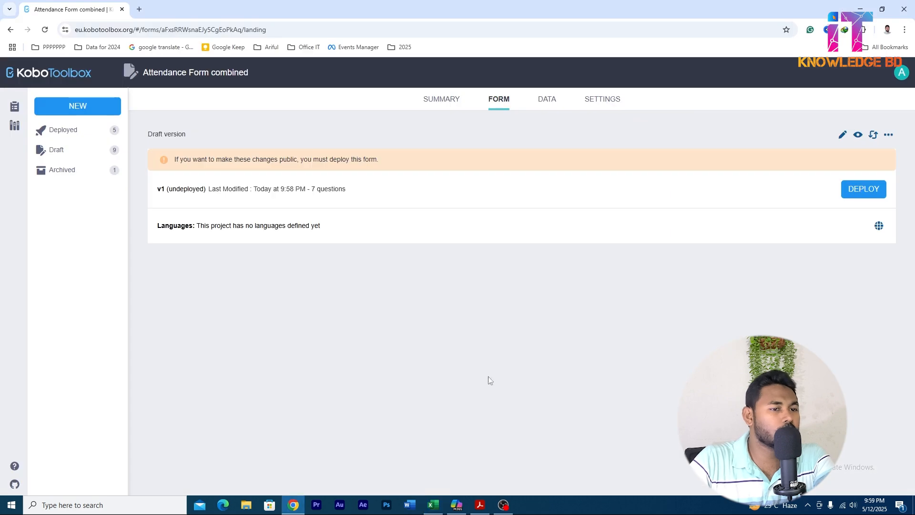
click(872, 135)
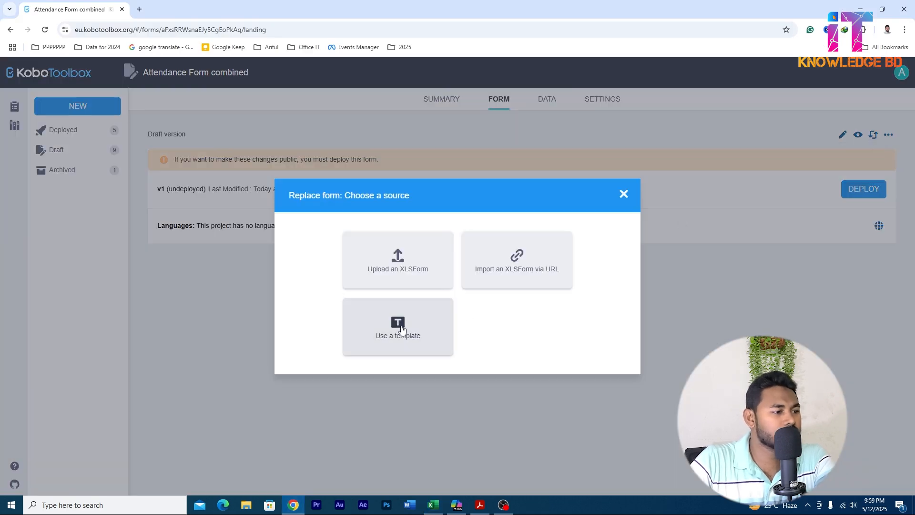
click(379, 264)
click(386, 290)
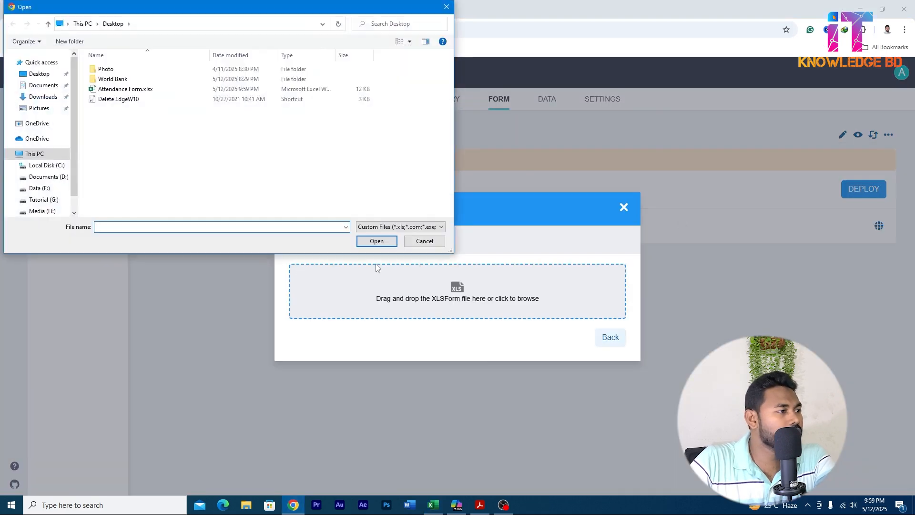
click(110, 90)
click(362, 242)
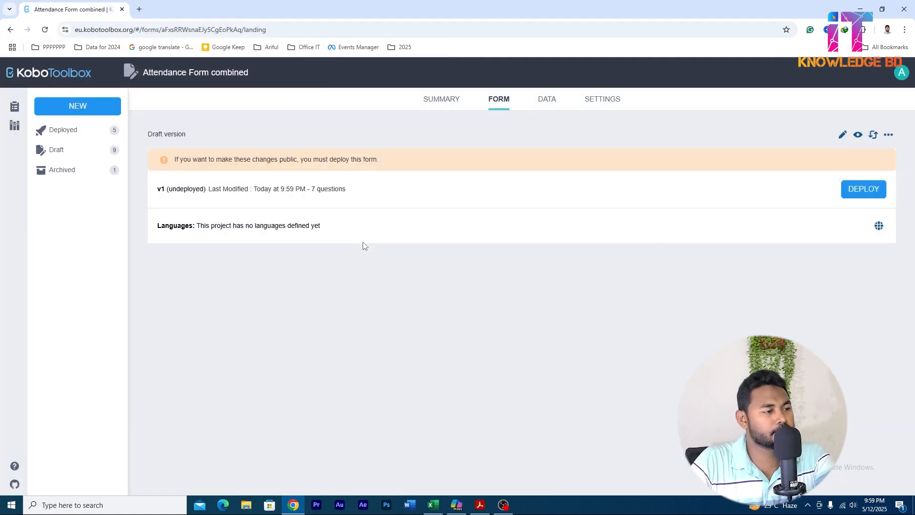
Preview the updated draft and answer it with Group-1, district Pabna, upazila Pabna sadar and union Dogachi to test the beneficiary filter.
click(858, 135)
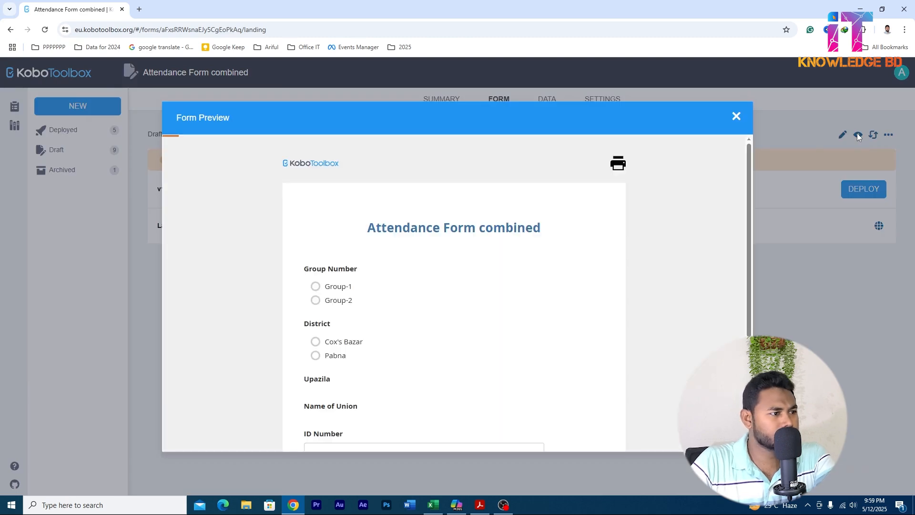
scroll(469, 268, down, 2)
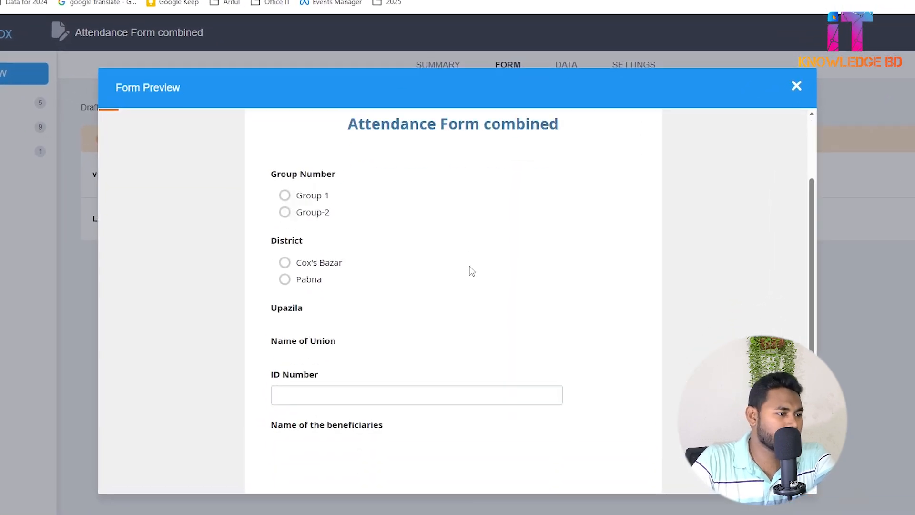
scroll(471, 270, down, 2)
scroll(471, 270, up, 4)
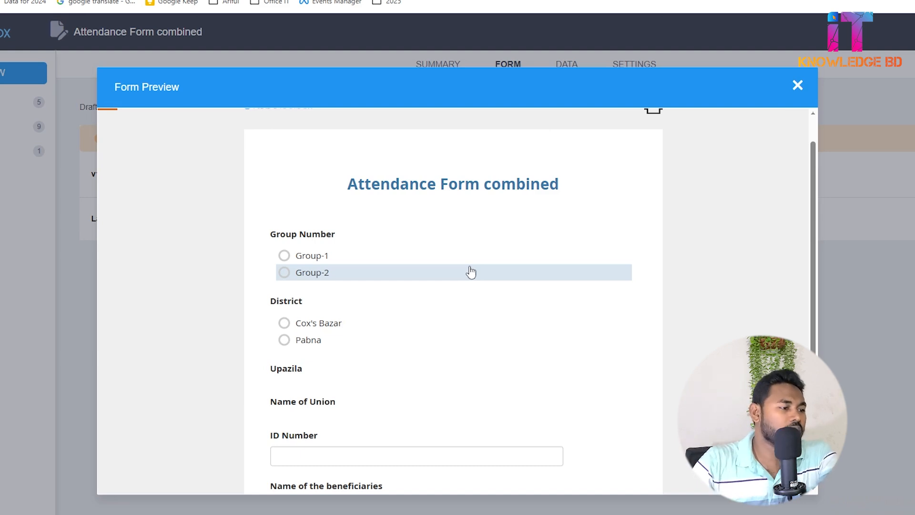
scroll(471, 272, down, 2)
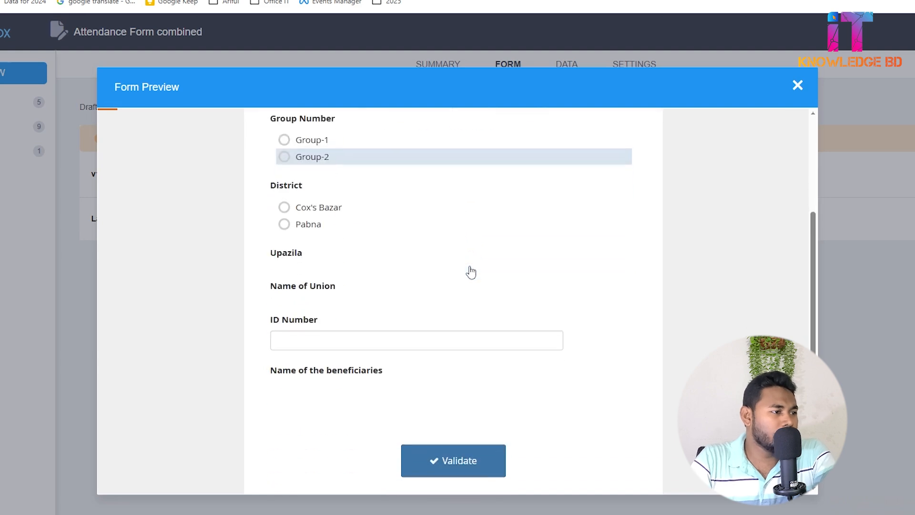
scroll(470, 271, up, 1)
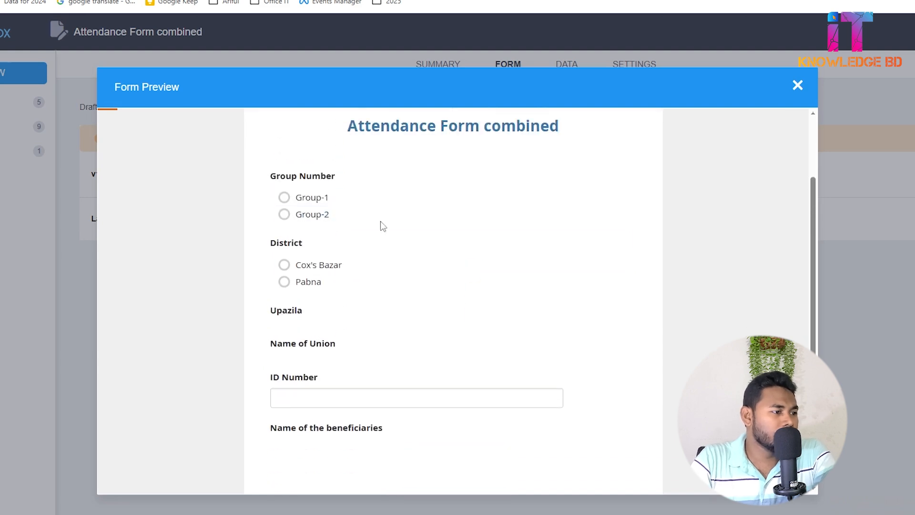
click(311, 204)
click(311, 282)
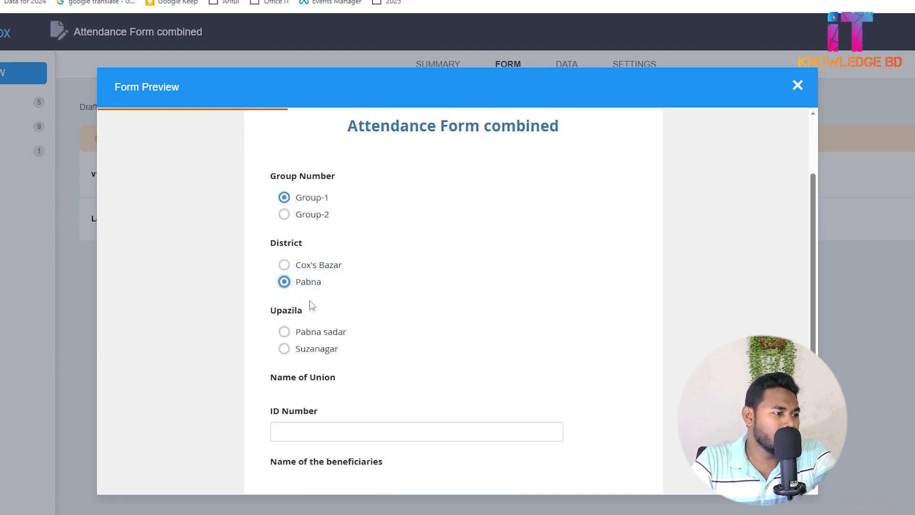
scroll(305, 324, down, 2)
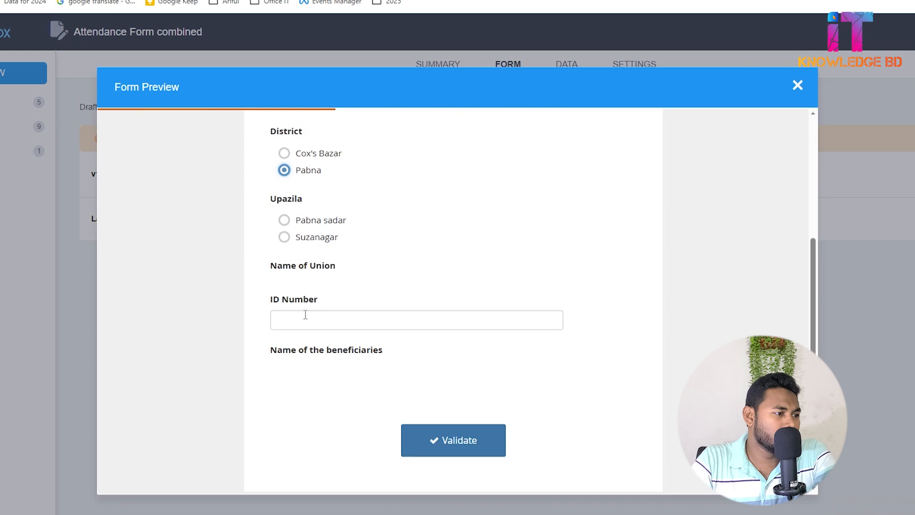
click(314, 234)
click(308, 214)
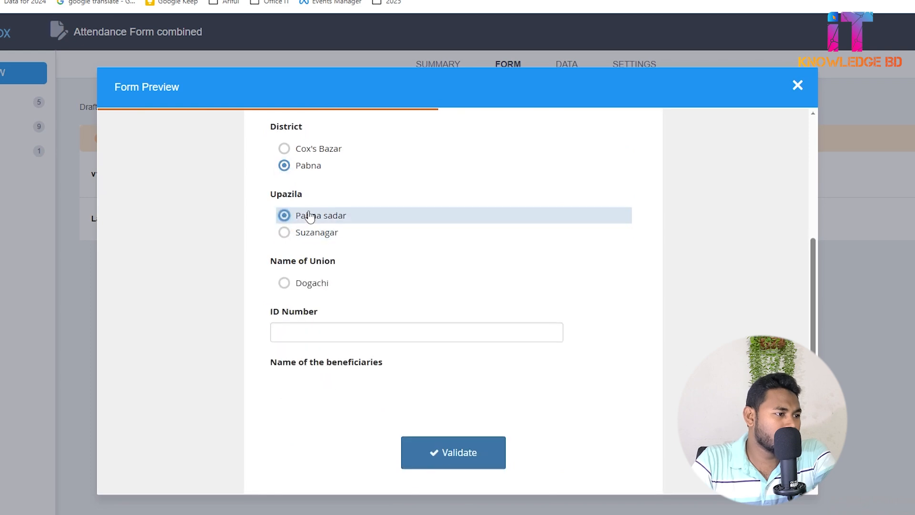
click(298, 284)
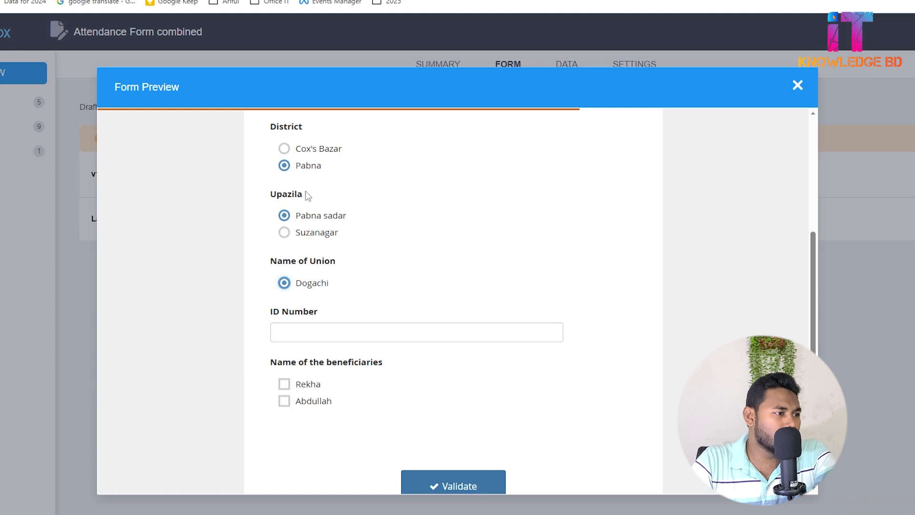
Change the previewed form's group number to Group-2 and check the beneficiary choices offered for Dogachi.
scroll(306, 158, up, 3)
click(310, 214)
scroll(315, 234, down, 3)
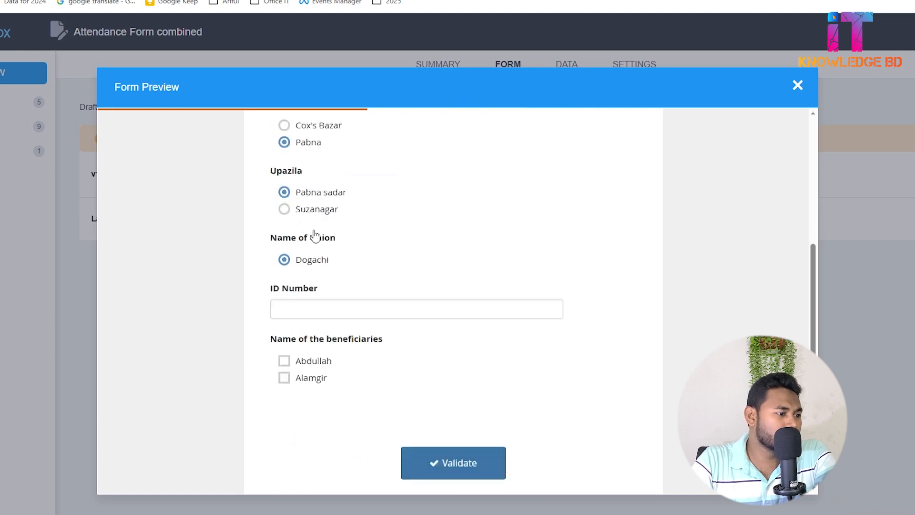
scroll(315, 235, down, 1)
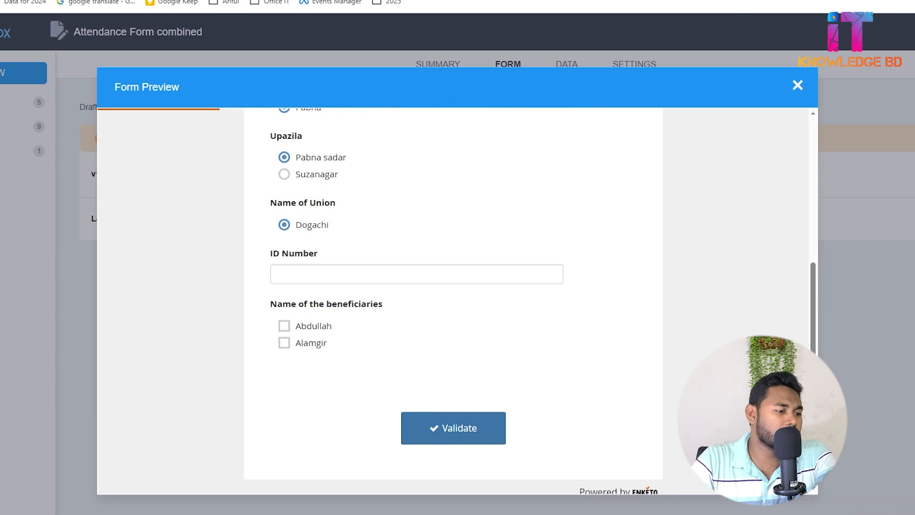
Switch to the Excel workbook and place its window beside the form preview.
key(alt+Tab)
drag(329, 1, 328, 15)
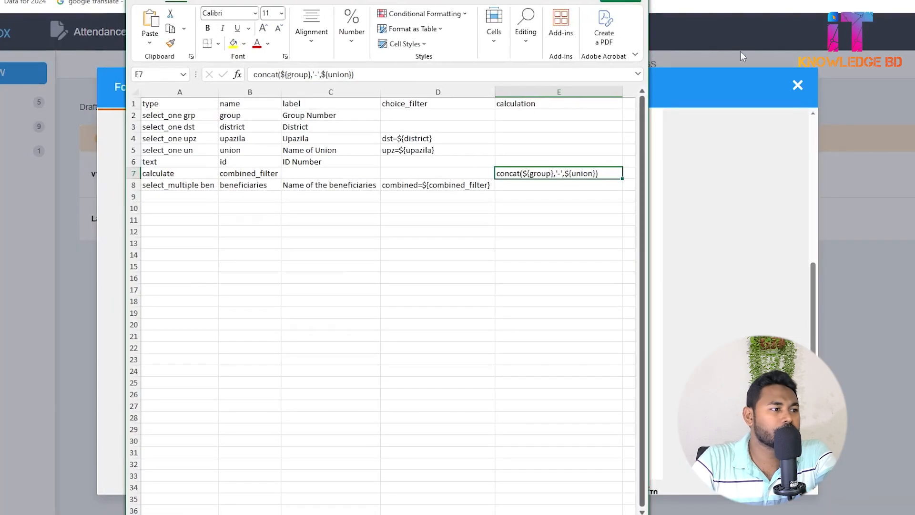
drag(487, 0, 721, 11)
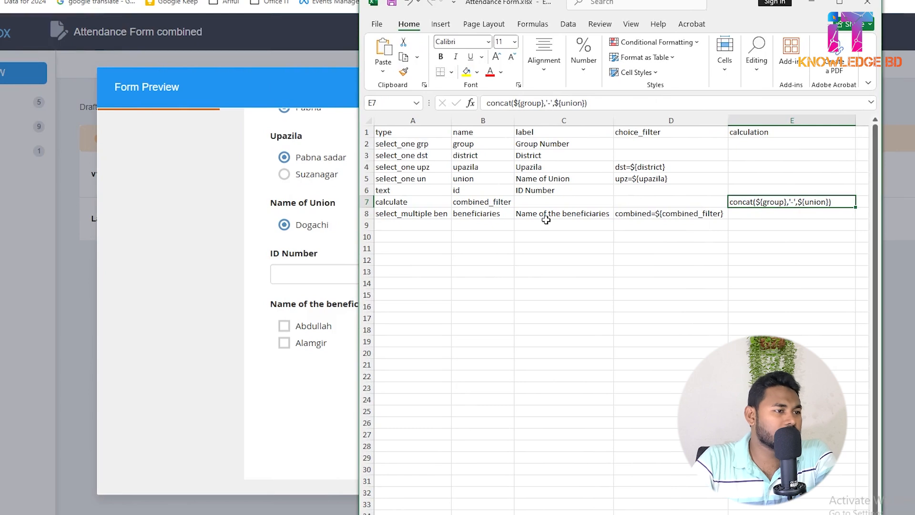
drag(569, 4, 597, 0)
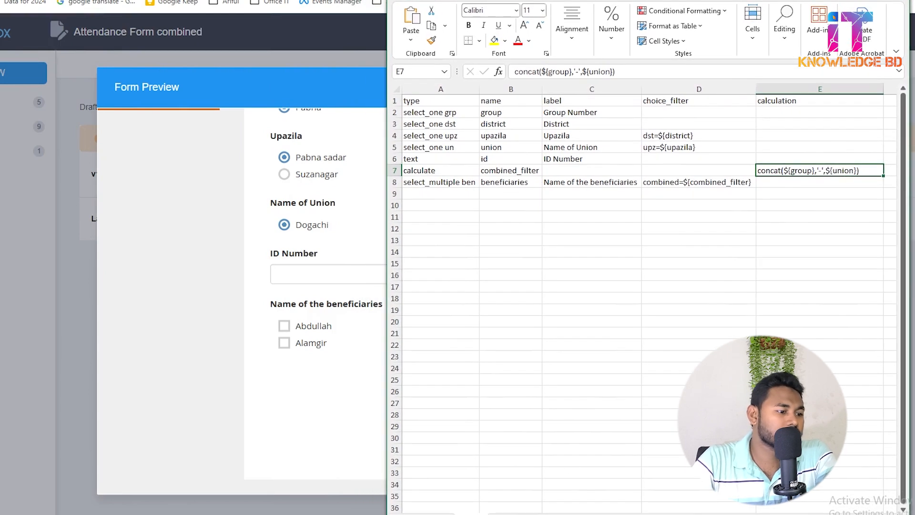
Examine the combined codes in the choices sheet, selecting beneficiary row 29 and matching its code against the union and upazila rows.
key(ctrl+Page_Down)
scroll(528, 259, up, 2)
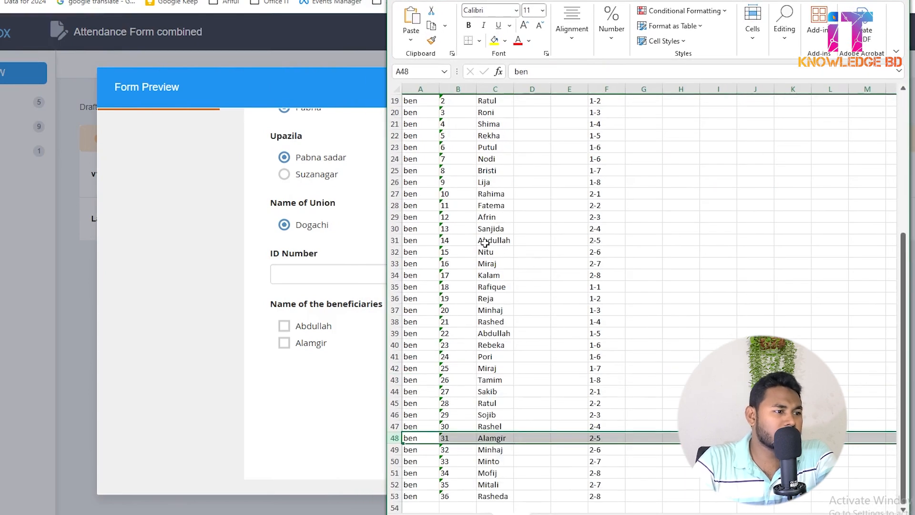
click(493, 218)
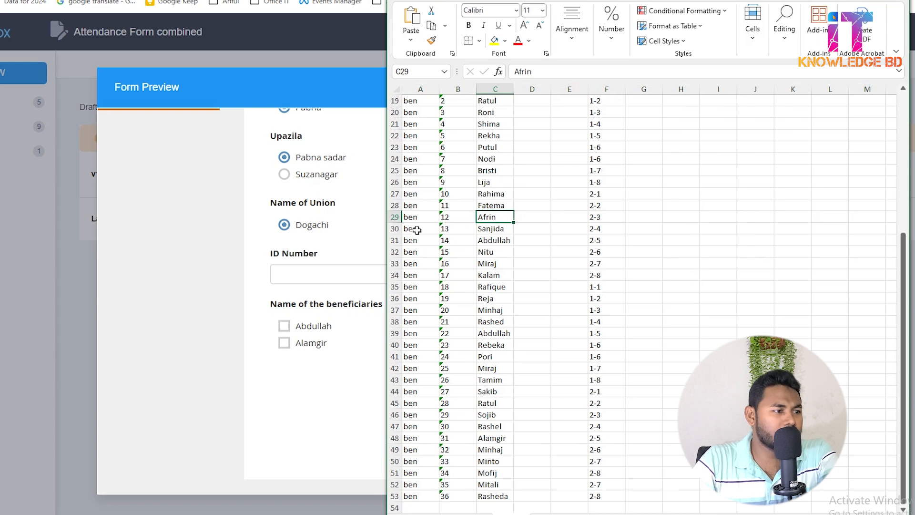
click(394, 217)
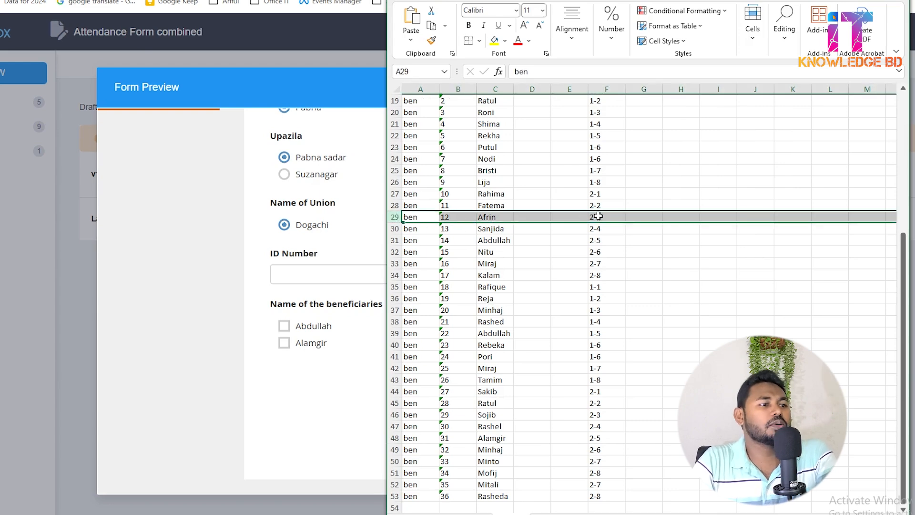
scroll(601, 219, up, 2)
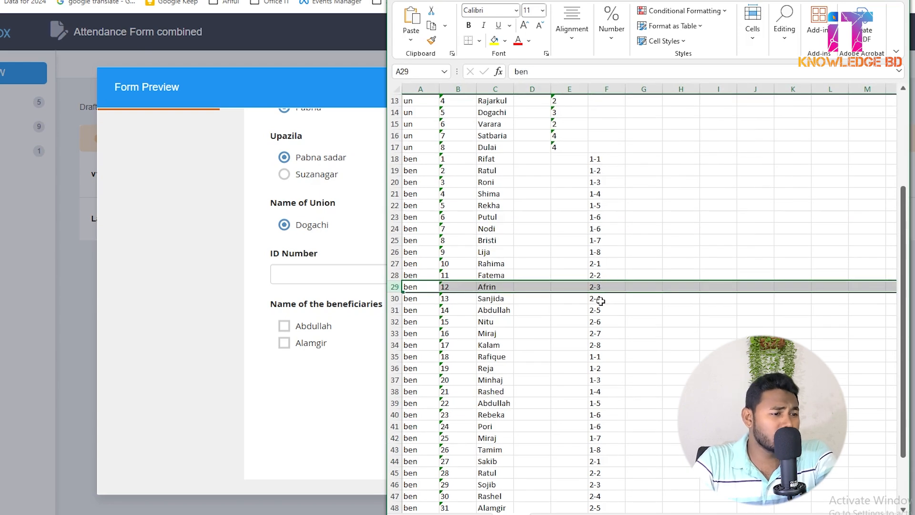
scroll(484, 160, up, 1)
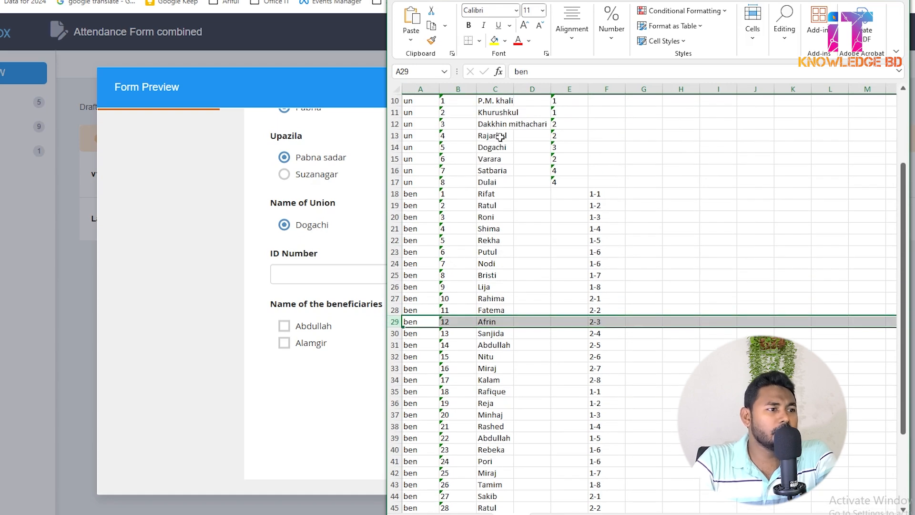
scroll(500, 138, up, 1)
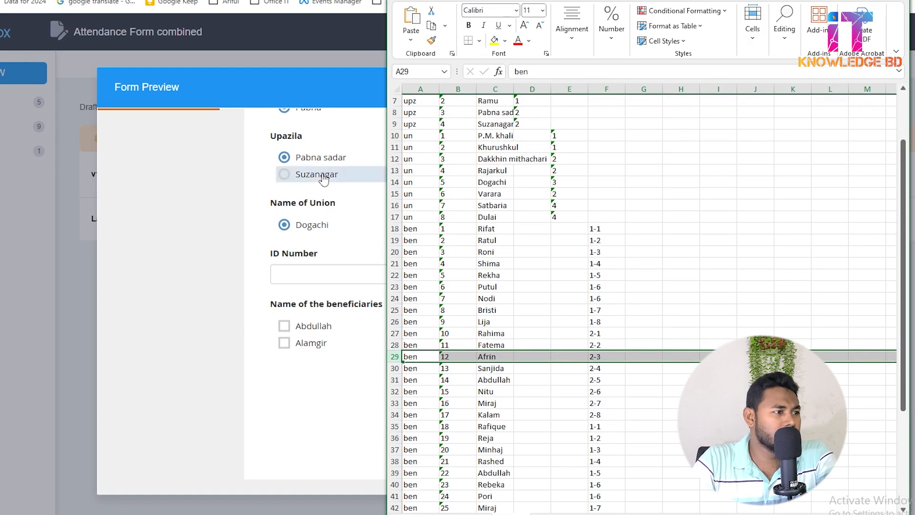
In the form preview, keep Group-2 and choose district Cox's Bazar, upazila Ramu and union Dakkhin mithachari to test the filter.
scroll(324, 180, up, 2)
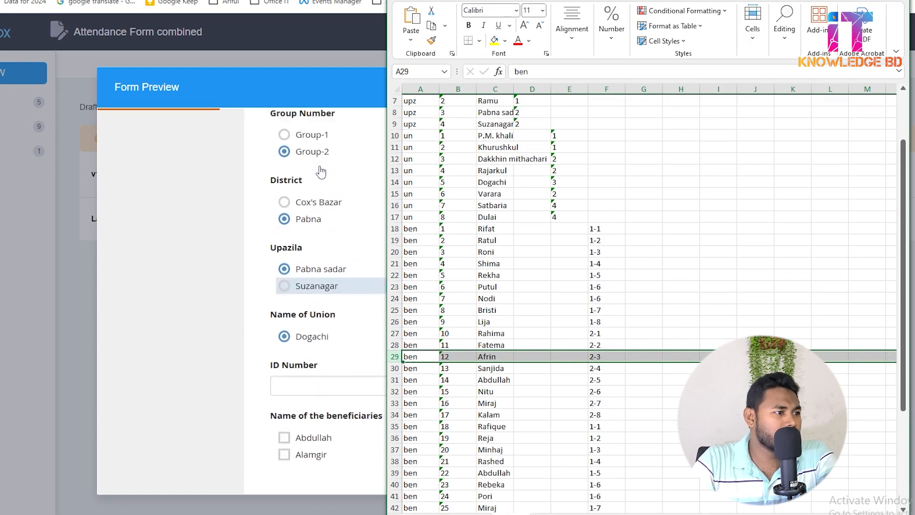
click(312, 209)
click(313, 277)
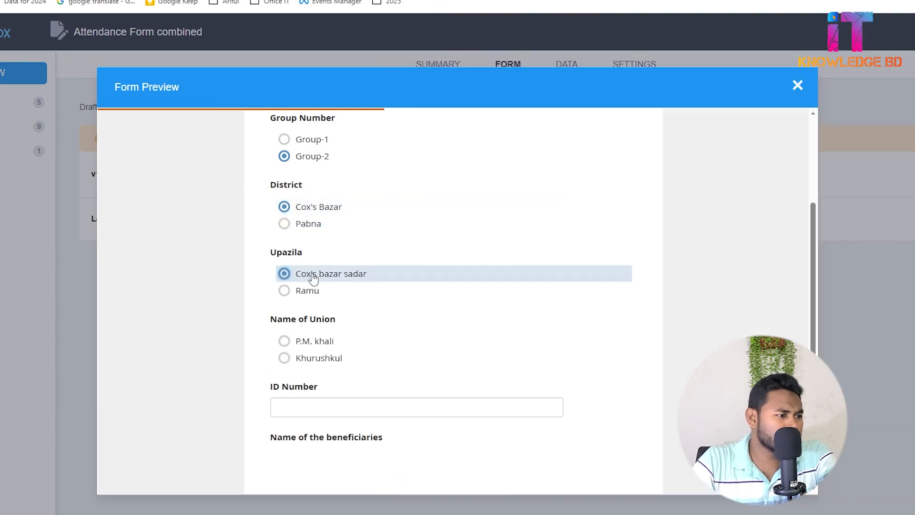
click(310, 293)
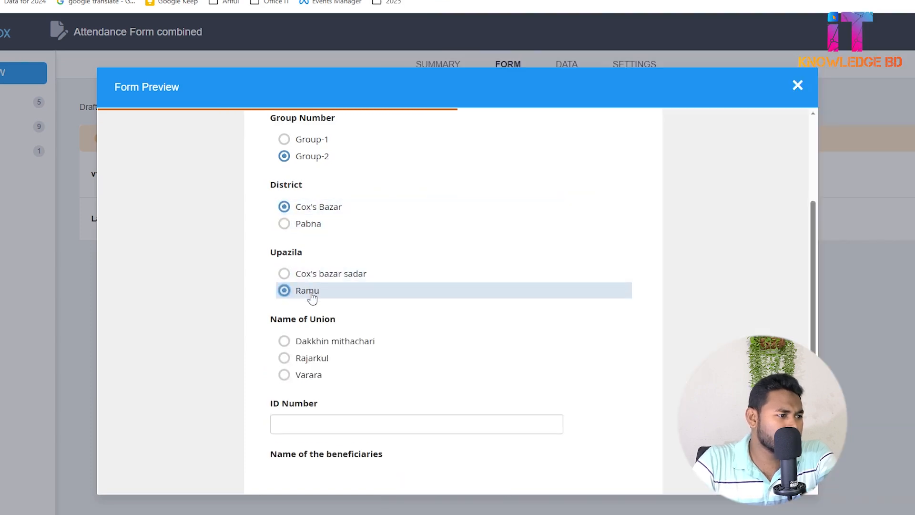
click(284, 341)
scroll(324, 353, down, 3)
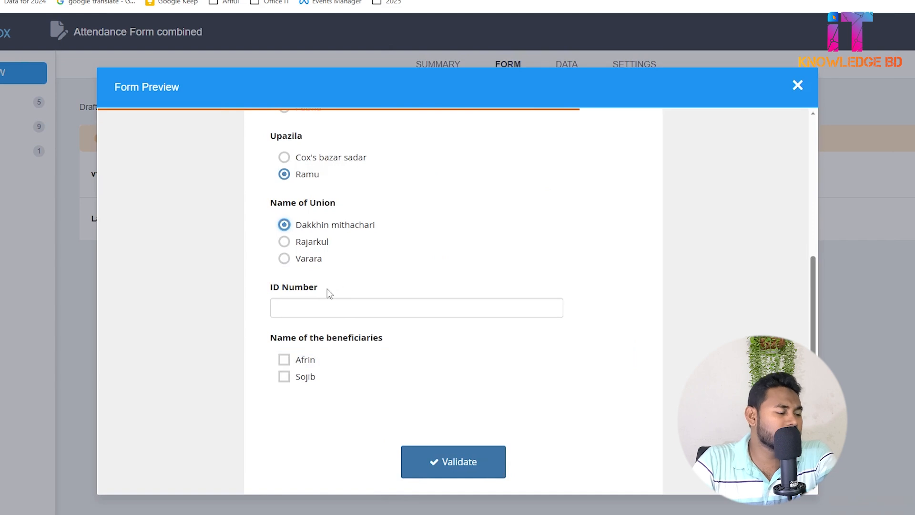
Compare the previewed beneficiary choices with the workbook's choices sheet, and review the answered form in the preview.
key(alt+Tab)
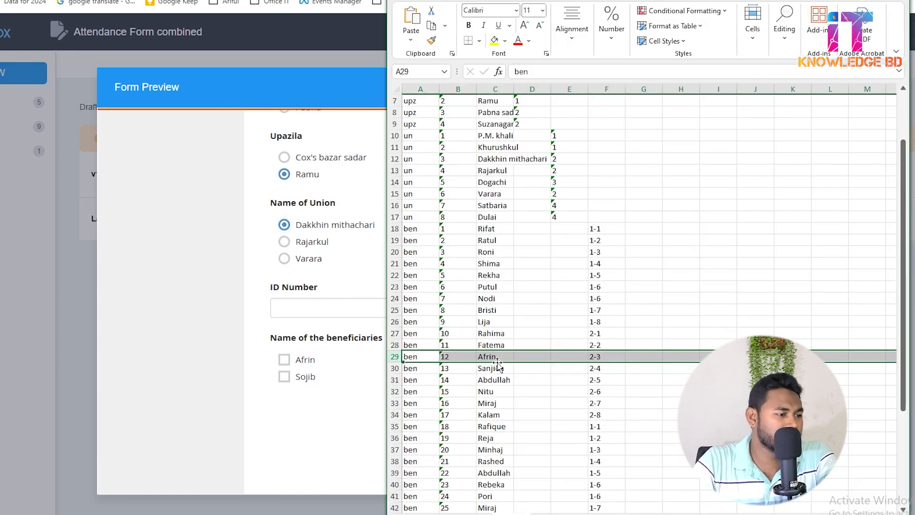
click(185, 267)
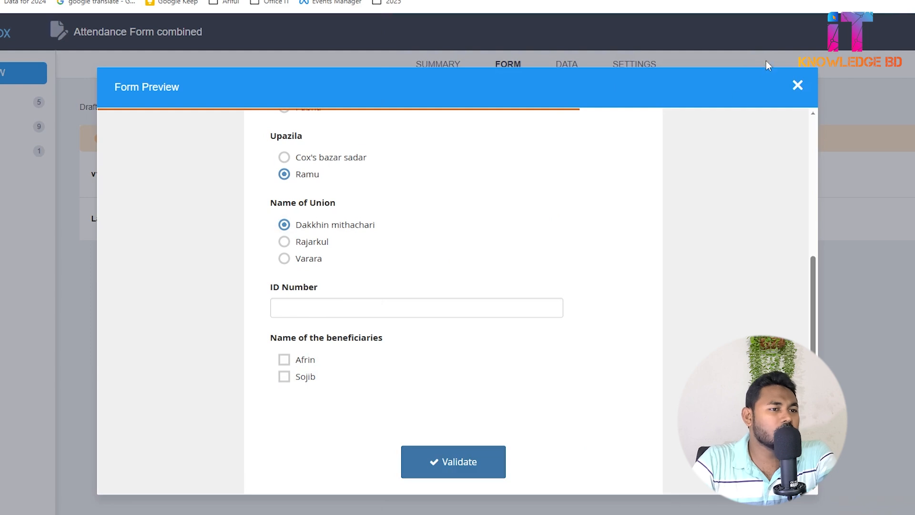
scroll(364, 245, up, 6)
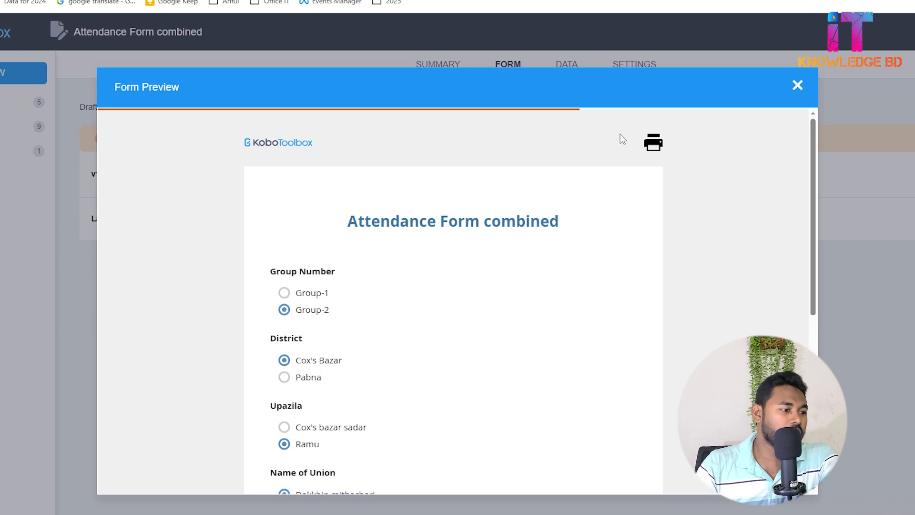
scroll(565, 210, down, 7)
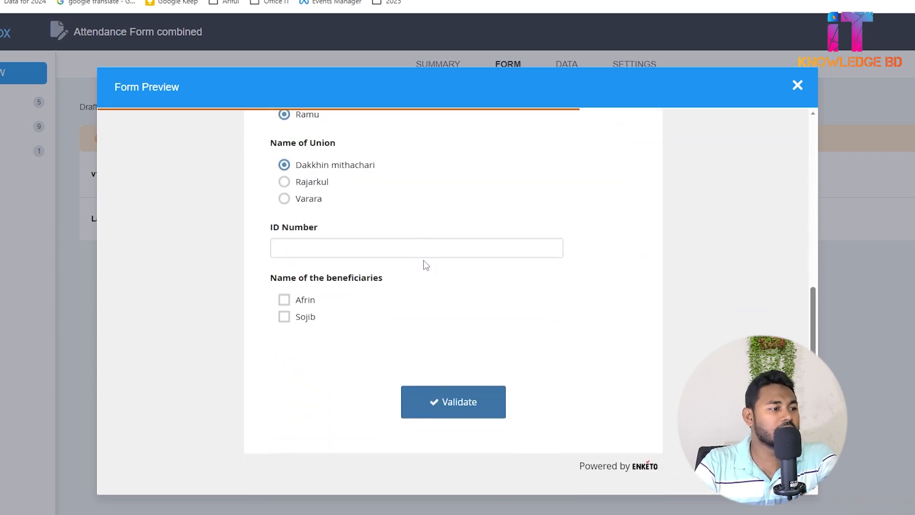
scroll(426, 265, up, 2)
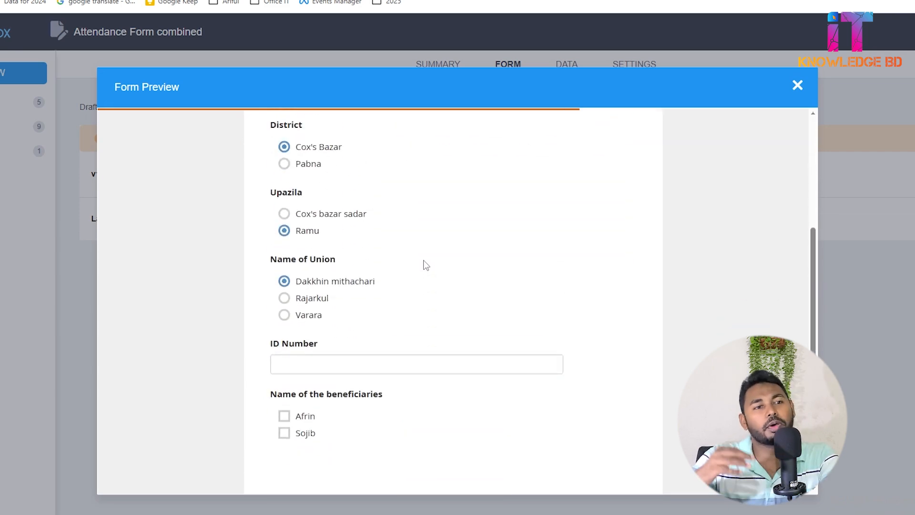